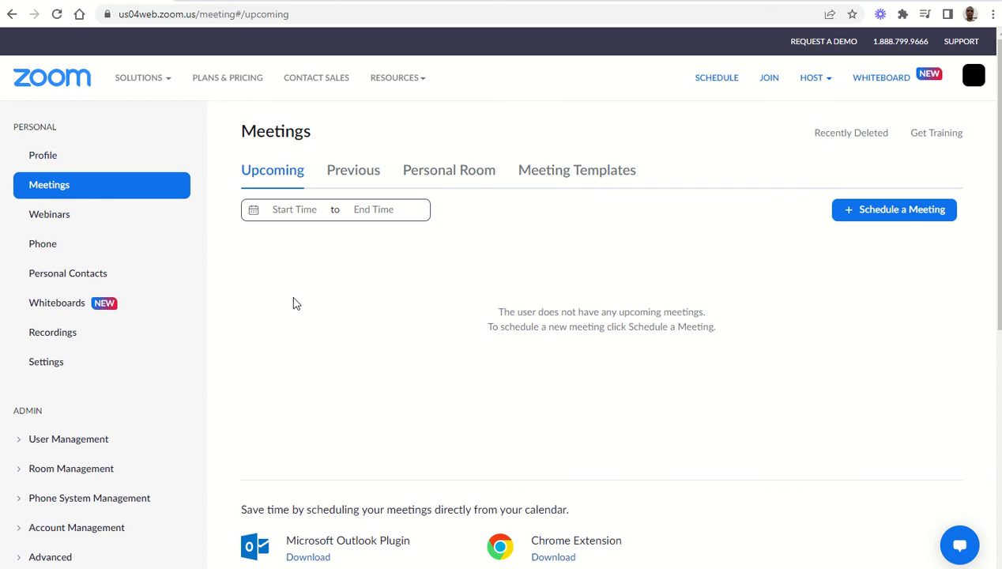
- Review the personal and admin sections of the account navigation, expanding User Management to view its entries
double_click(28, 126)
double_click(29, 409)
scroll(30, 407, "down", 3)
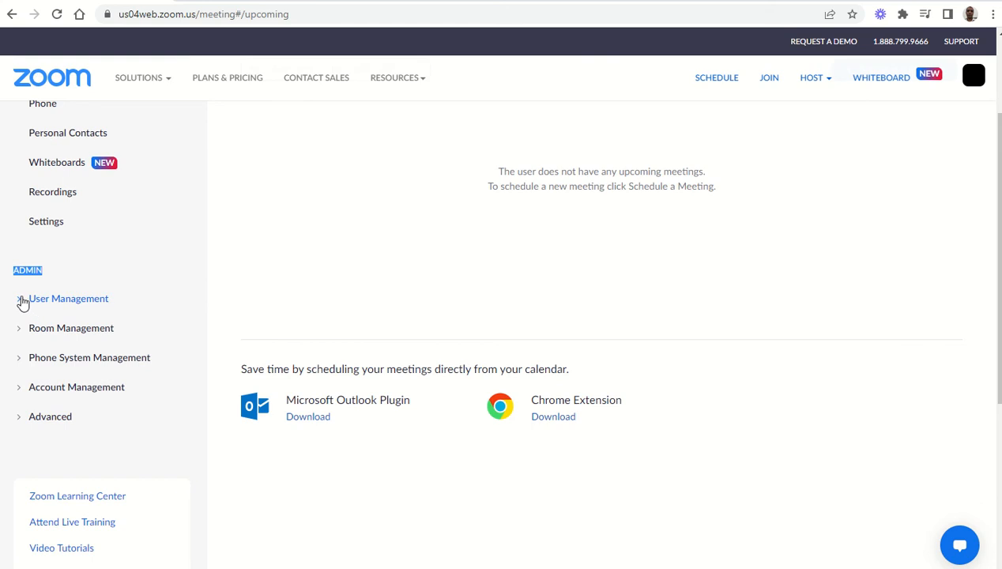
left_click(21, 299)
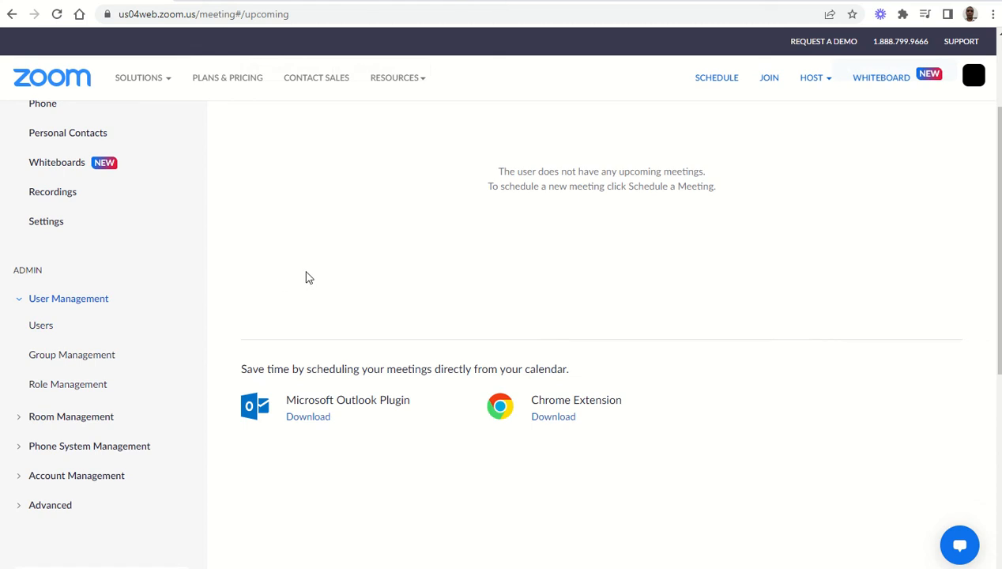
scroll(311, 276, "up", 1)
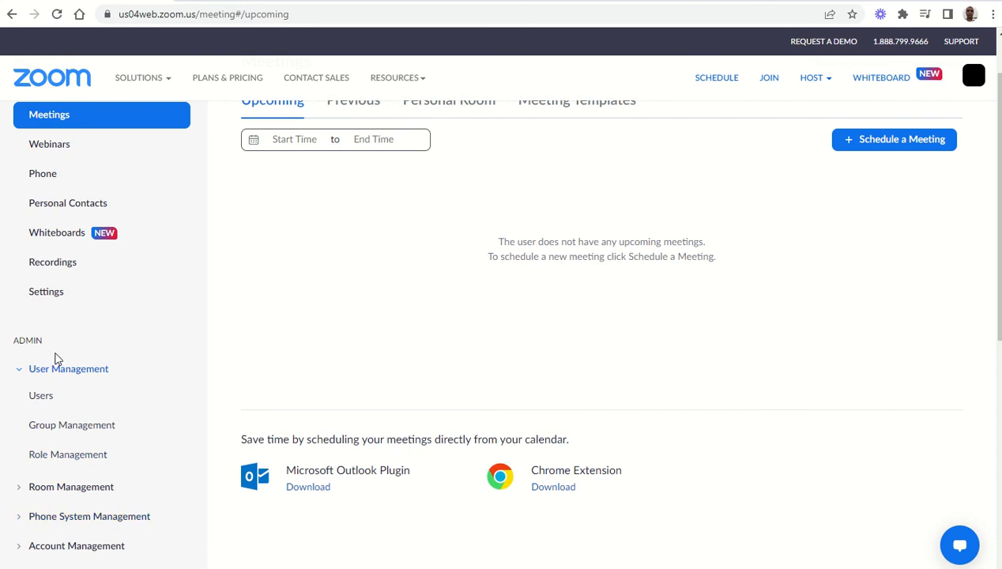
scroll(131, 320, "up", 1)
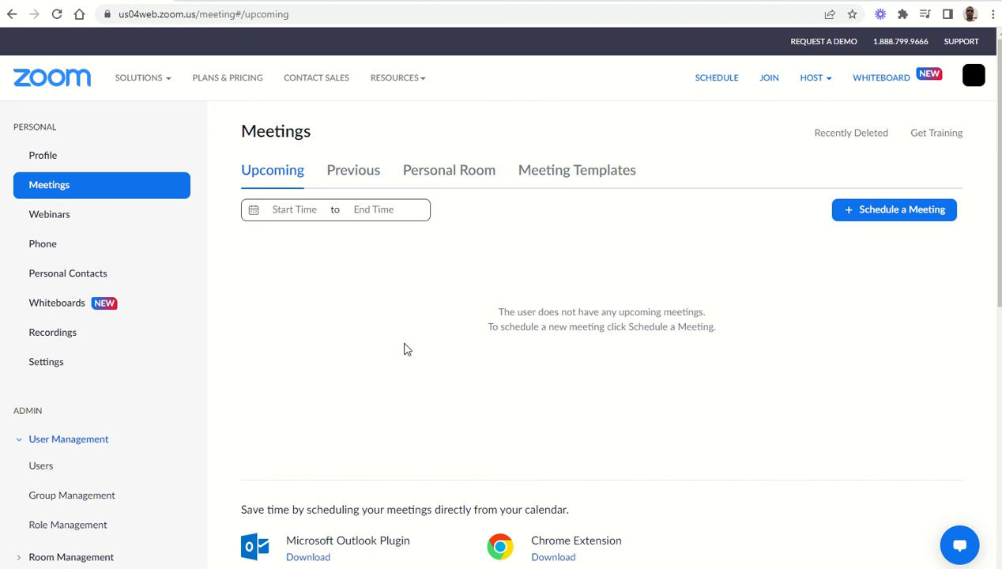
- Start scheduling a new meeting with the topic "My Meeting - Test" and open an empty description field
left_click(875, 214)
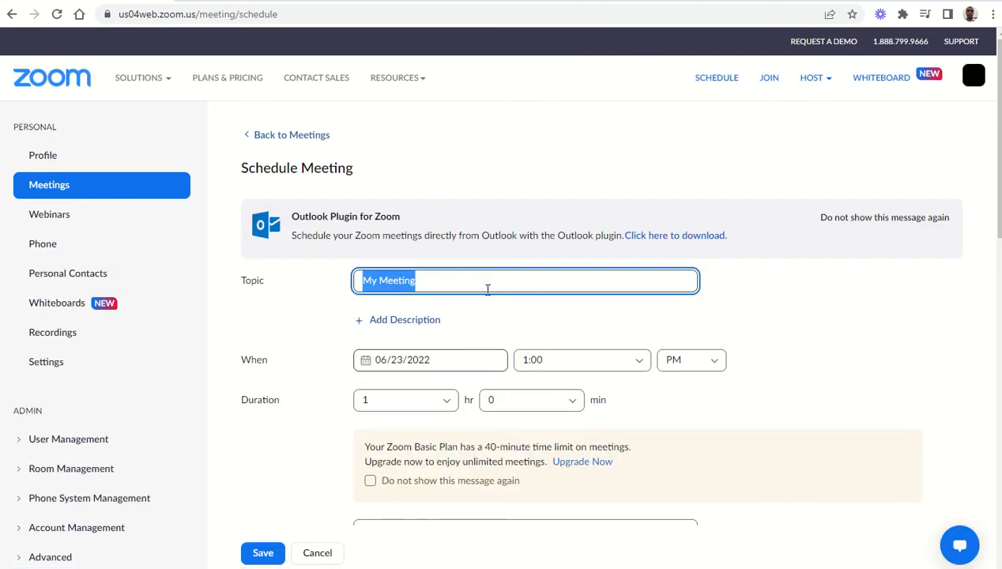
left_click(477, 285)
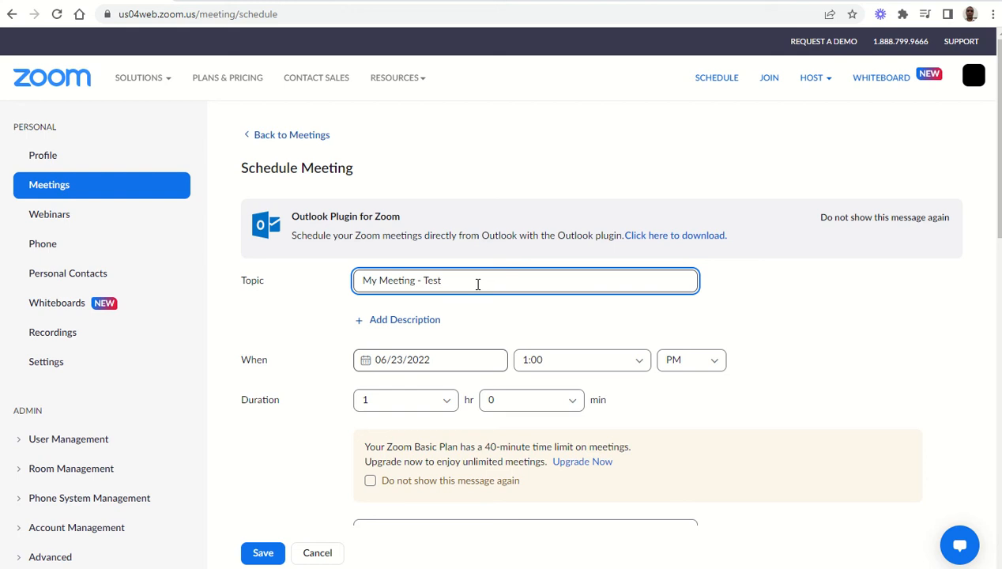
left_click_drag(478, 285, 355, 284)
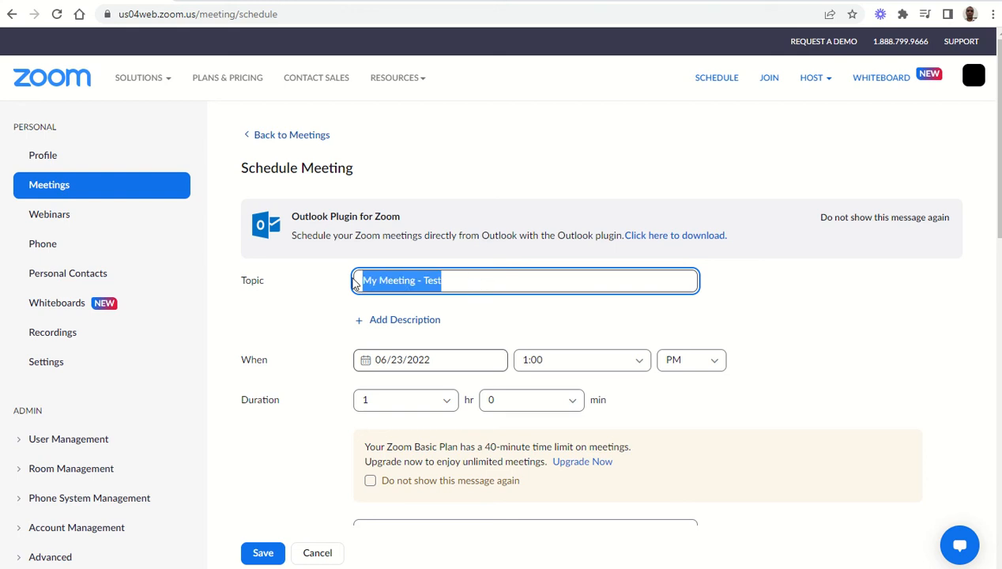
left_click(385, 321)
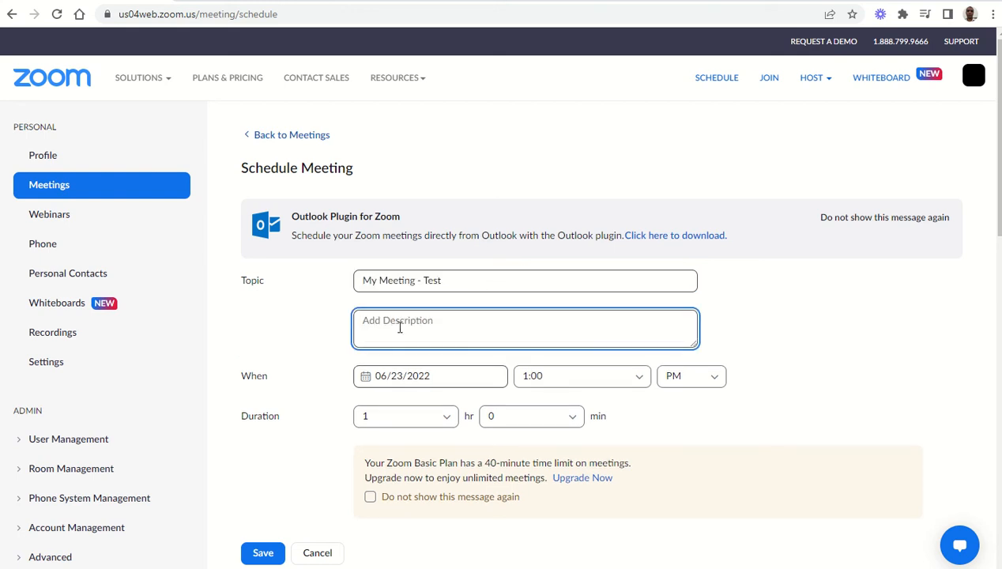
- Set the meeting's start to 06/24/2022 at 10:00 AM
double_click(244, 376)
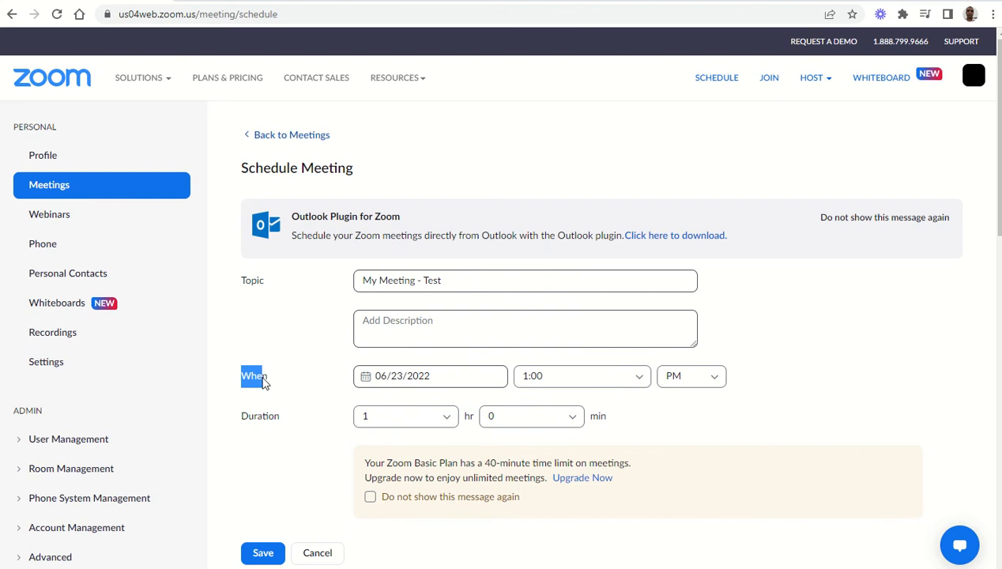
scroll(316, 376, "down", 1)
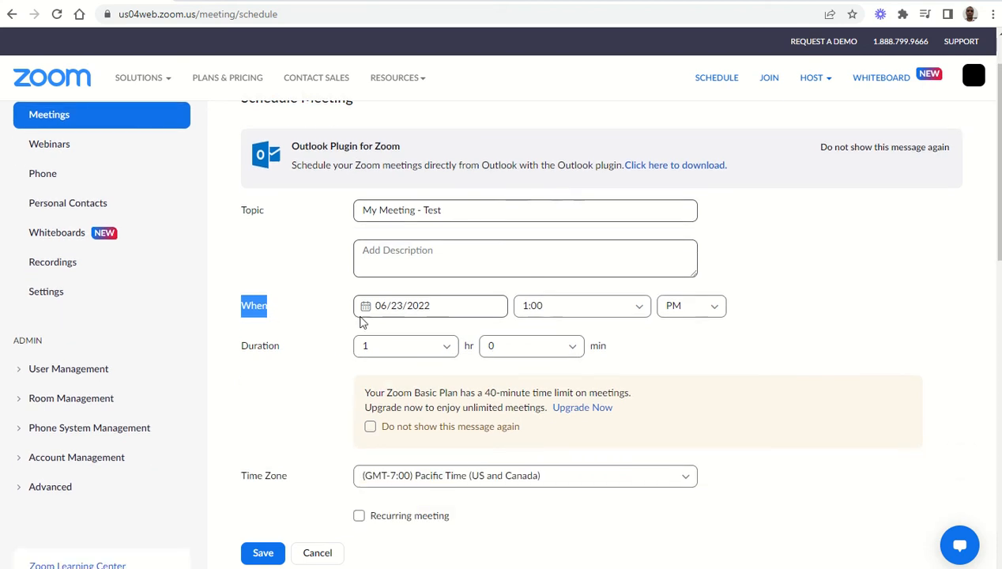
left_click(449, 308)
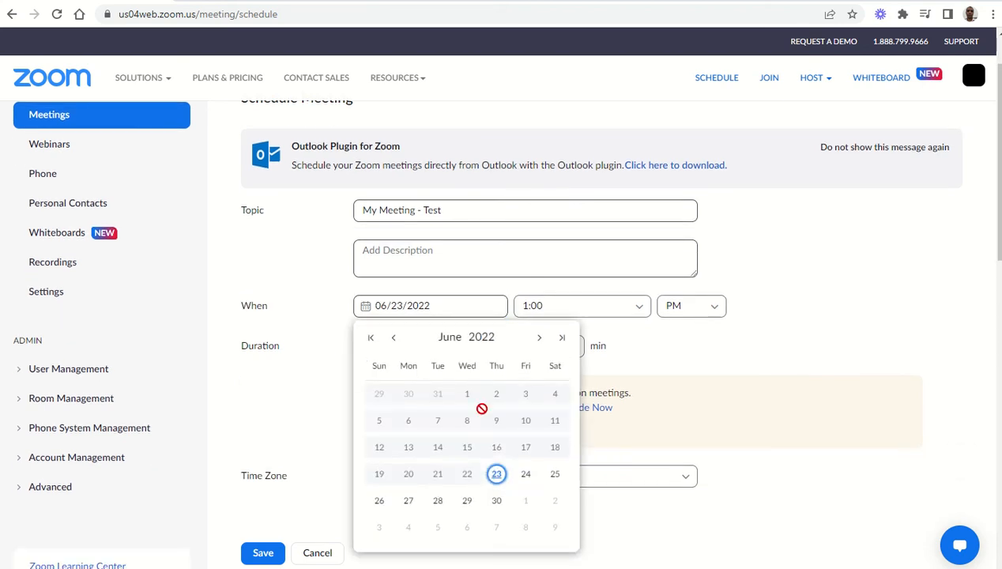
left_click(526, 477)
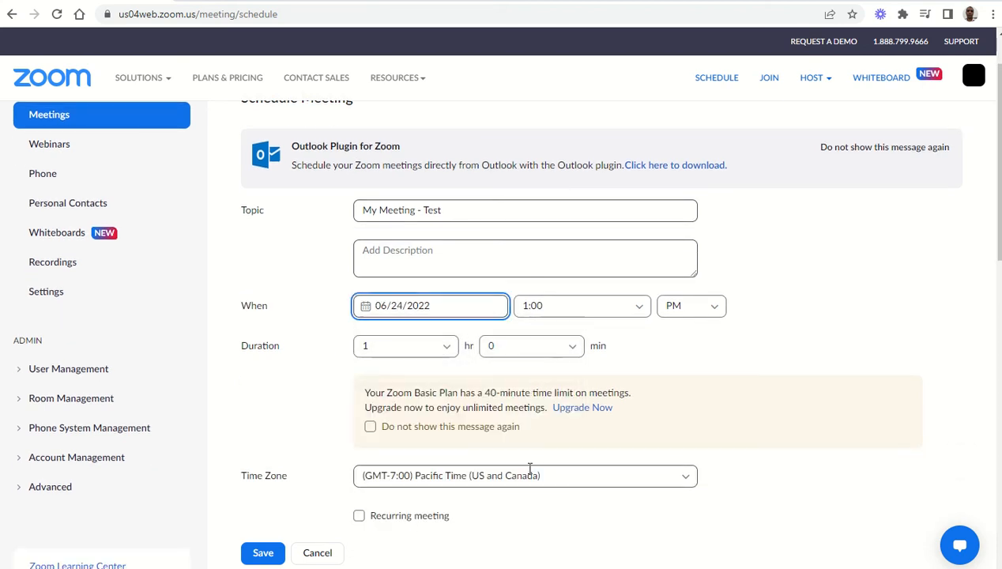
left_click(554, 304)
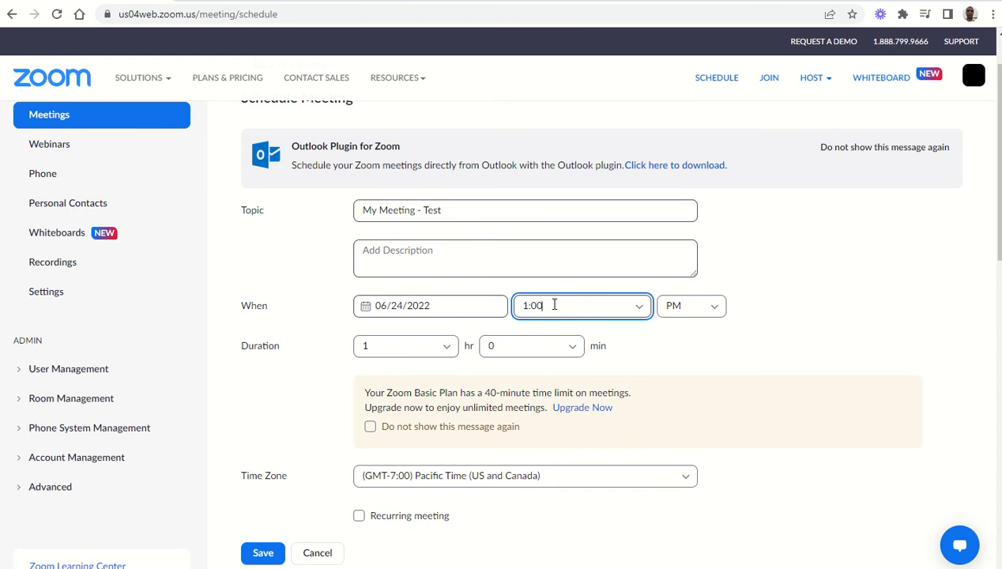
scroll(548, 434, "down", 5)
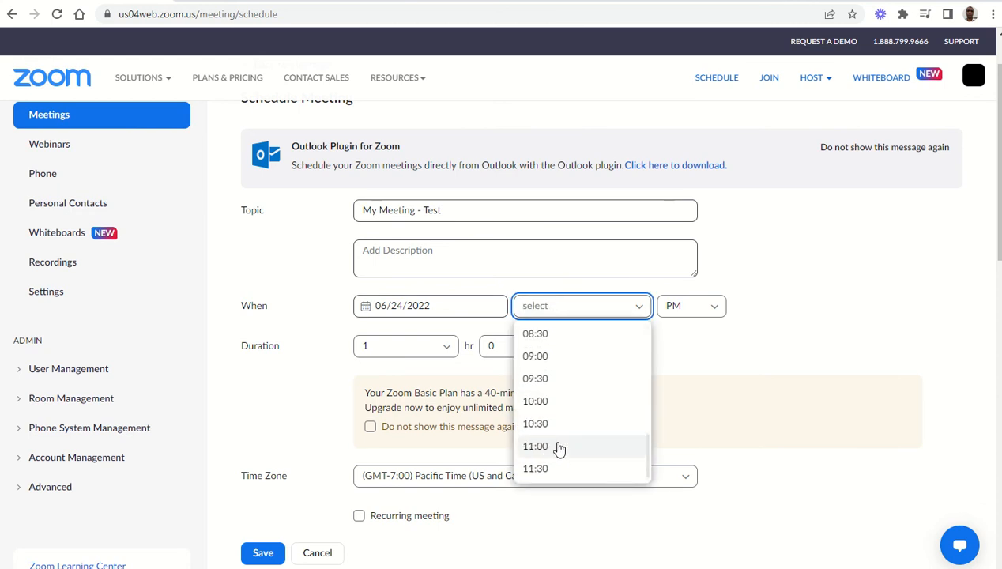
left_click(550, 408)
left_click(692, 307)
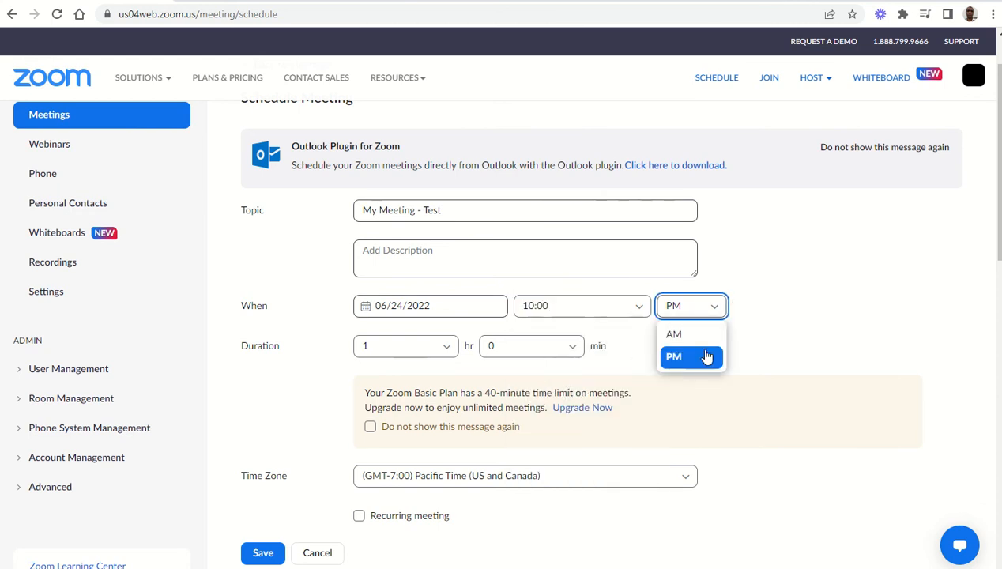
left_click(695, 338)
- Set the meeting duration to 2 hours and check the plan's time-limit notice
left_click(423, 354)
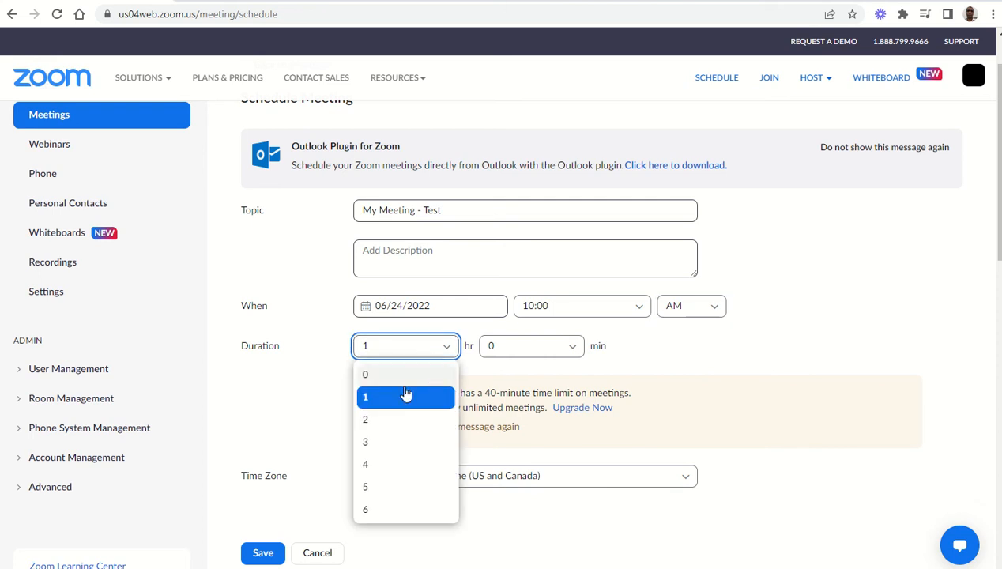
left_click(398, 400)
left_click(408, 351)
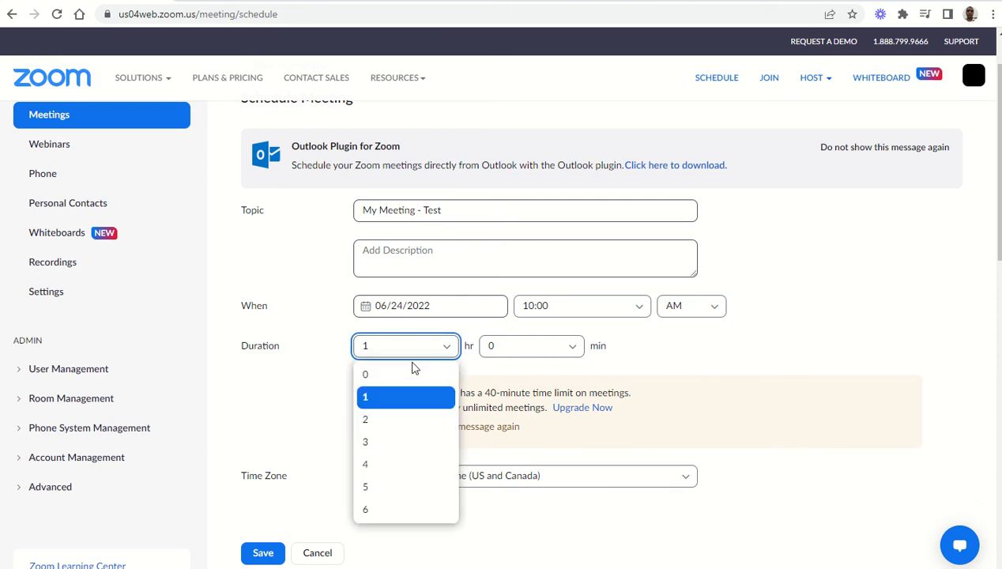
left_click(395, 420)
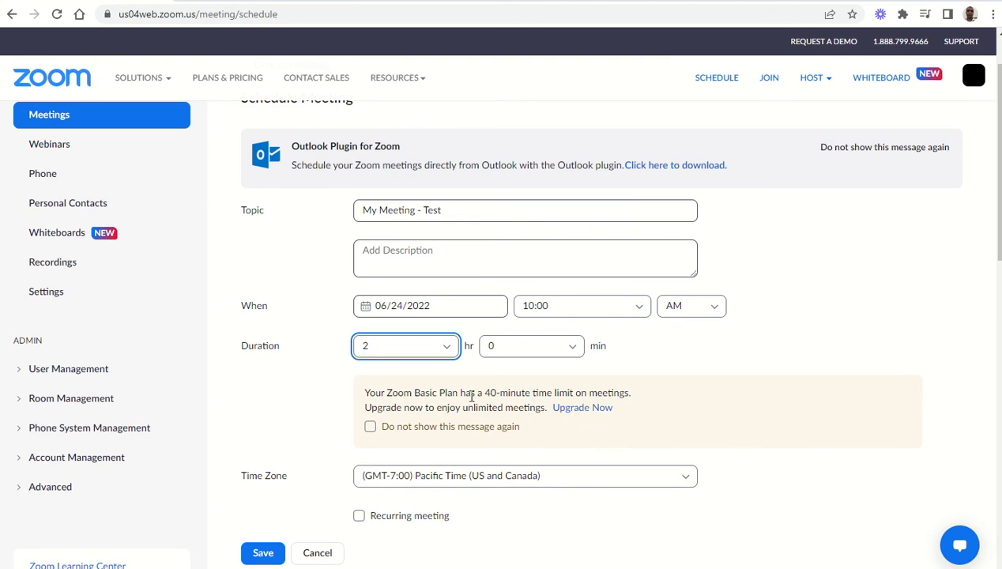
left_click_drag(471, 396, 535, 394)
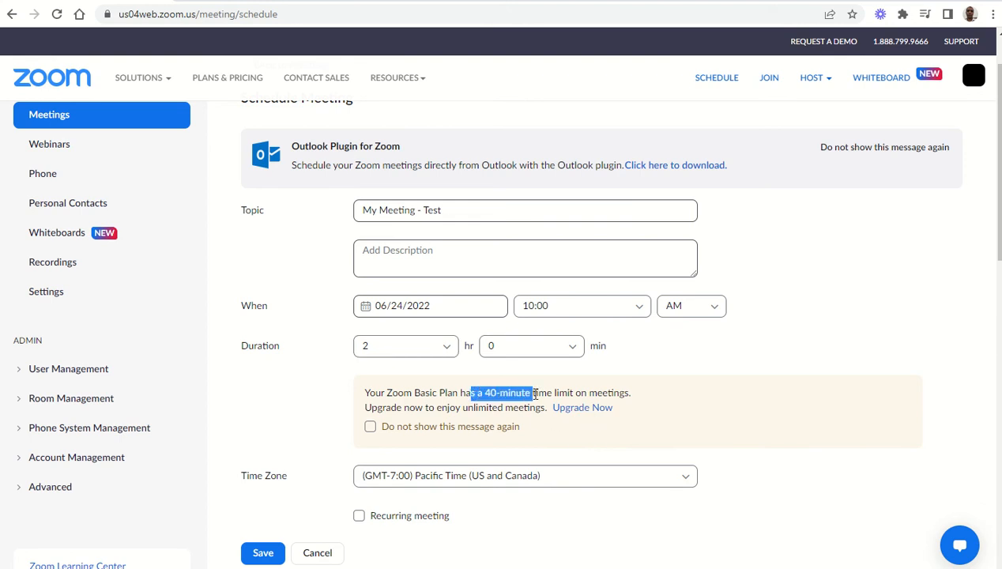
- Set the meeting's time zone to (GMT+4:00) Dubai
scroll(340, 380, "down", 2)
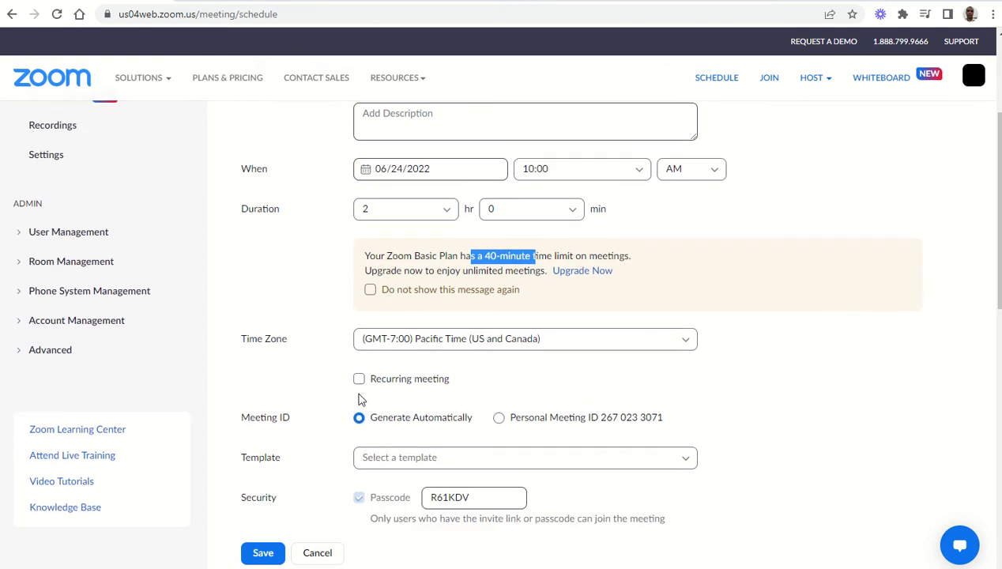
left_click(455, 336)
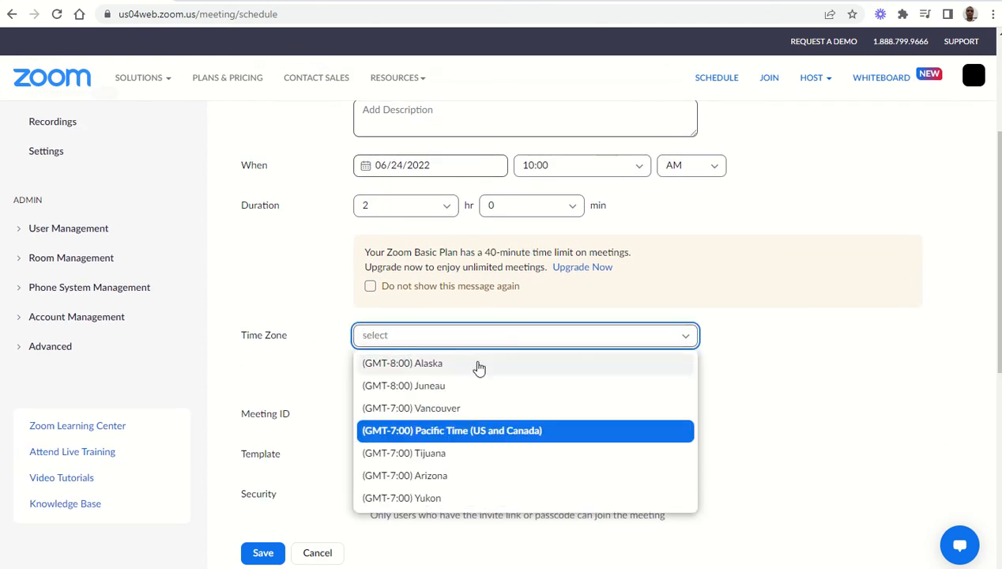
scroll(490, 411, "down", 2)
scroll(503, 440, "down", 6)
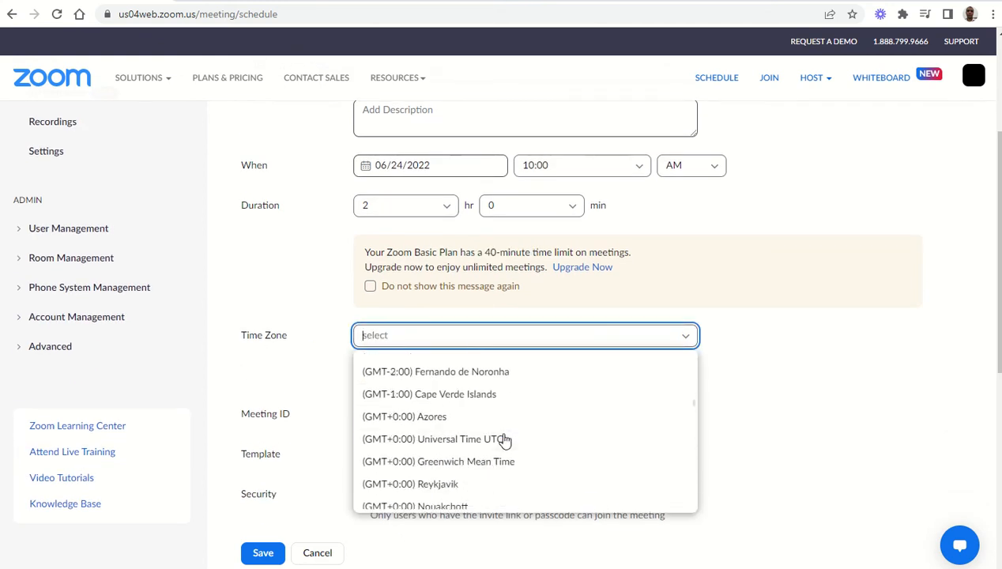
scroll(504, 440, "down", 8)
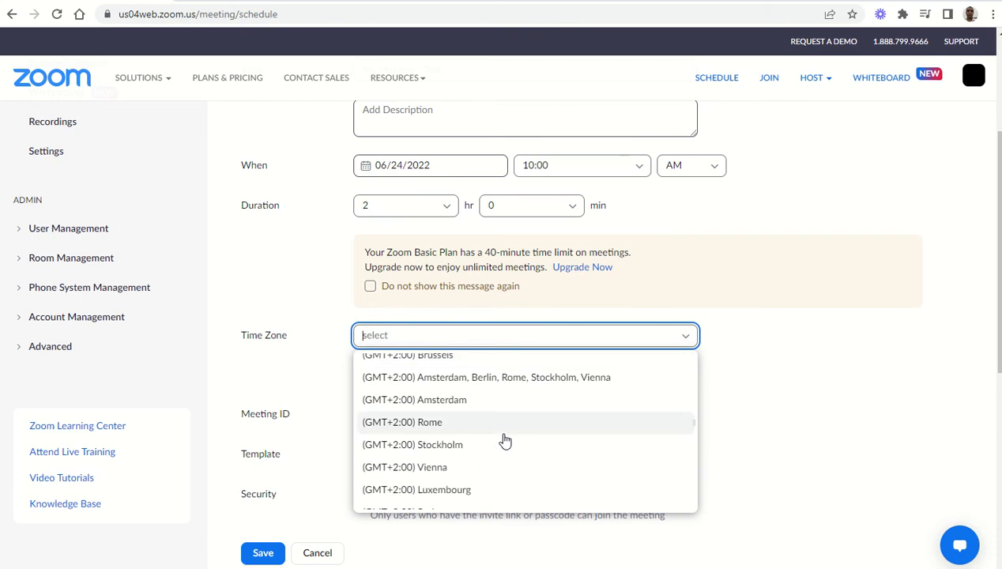
scroll(505, 440, "down", 5)
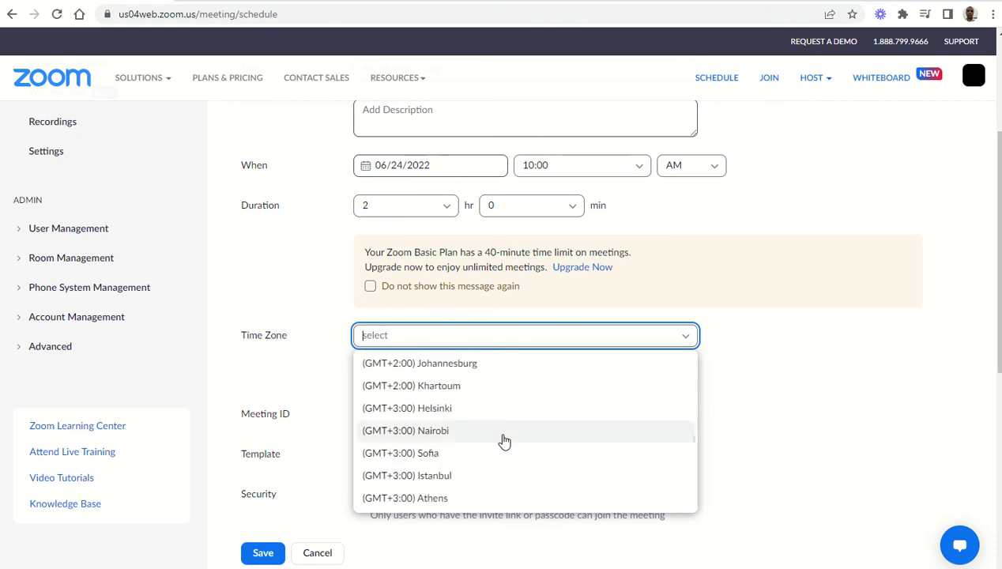
scroll(504, 439, "down", 4)
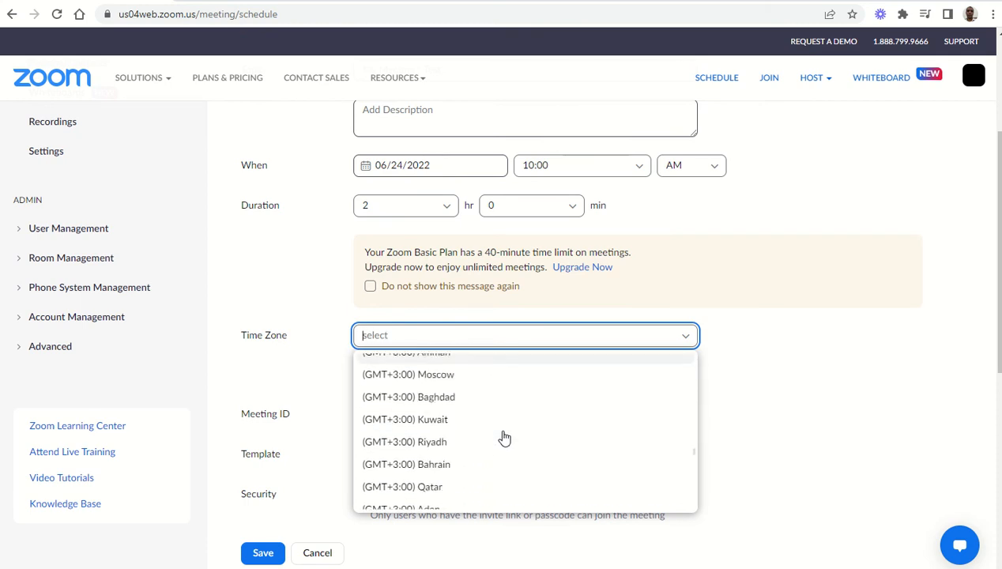
scroll(505, 438, "down", 4)
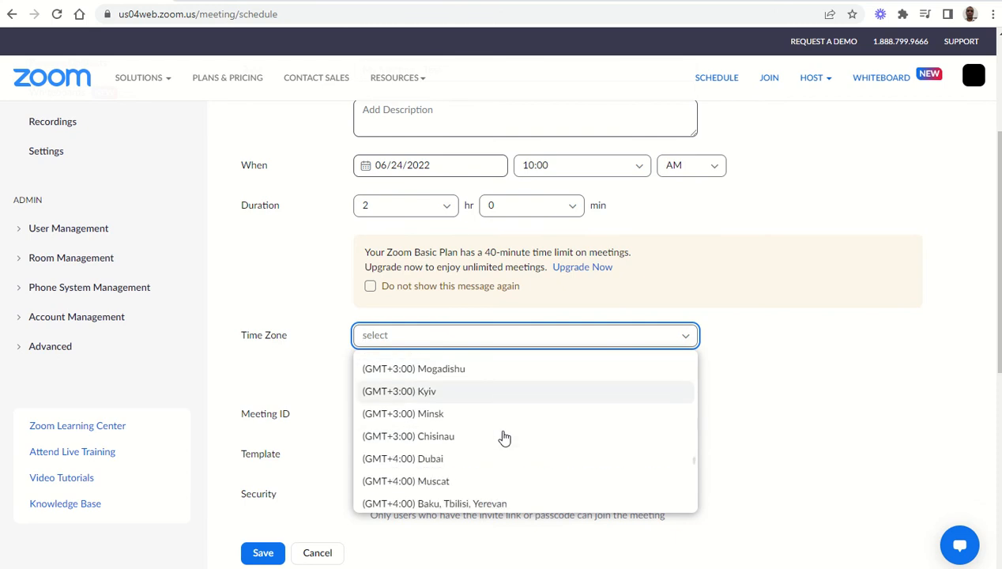
scroll(504, 437, "down", 1)
left_click(495, 435)
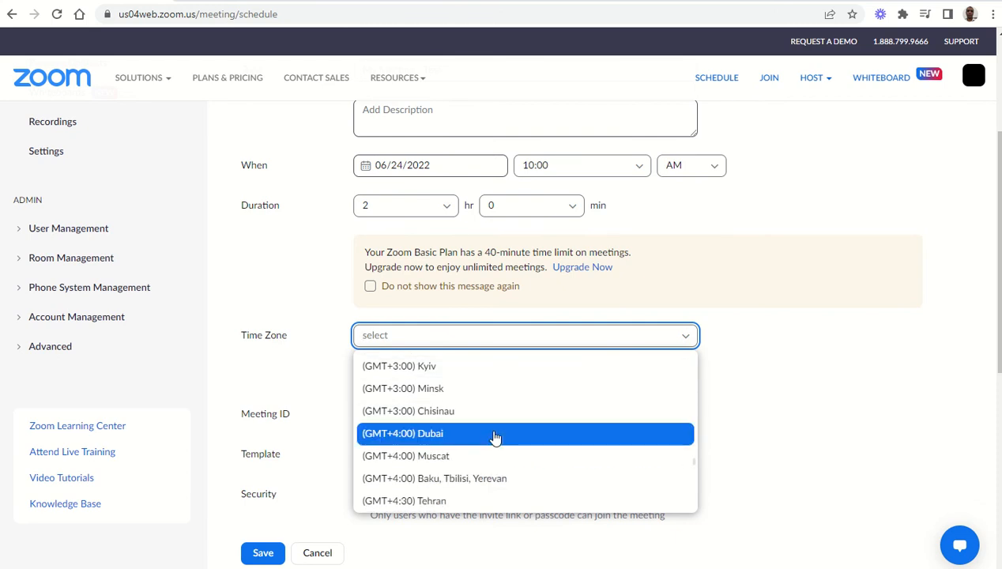
left_click(496, 435)
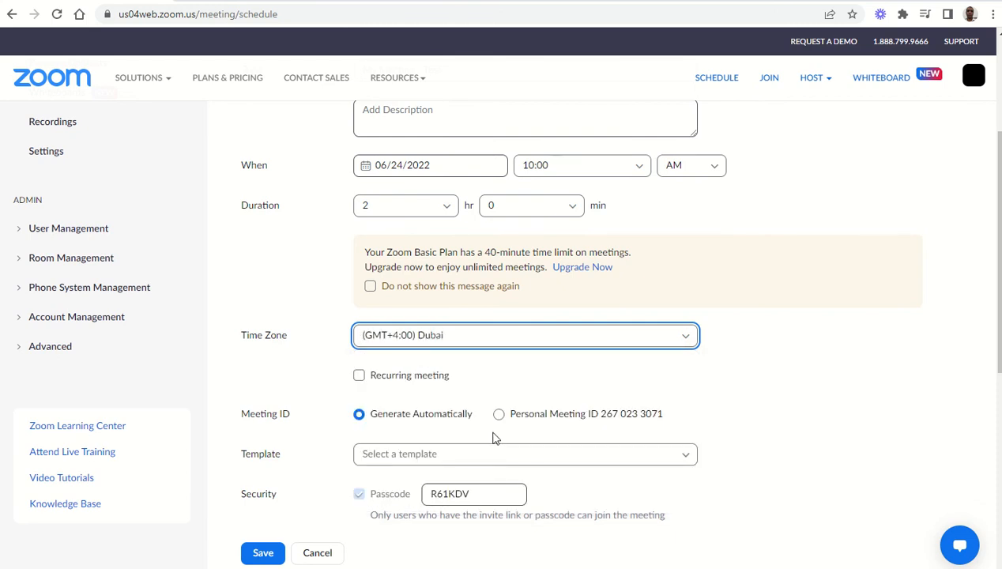
- Make the meeting recurring, keep the daily recurrence, and set its end date to 06/28/2022
left_click(360, 377)
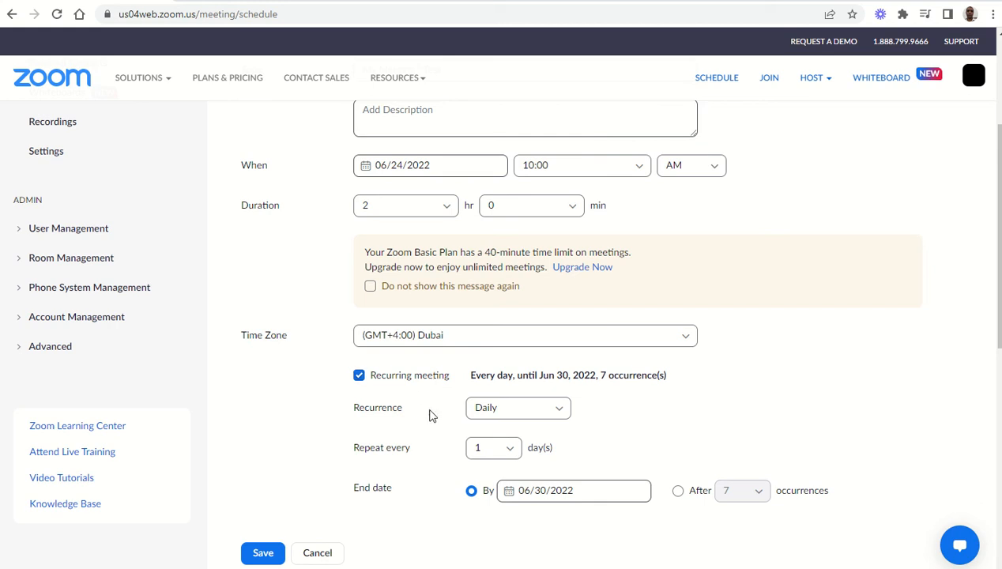
left_click(508, 409)
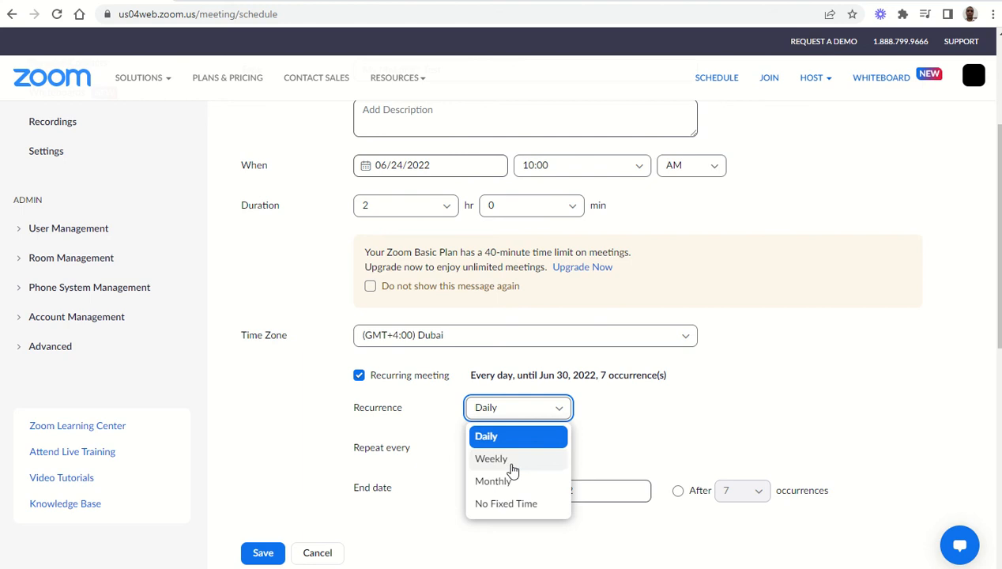
left_click(623, 420)
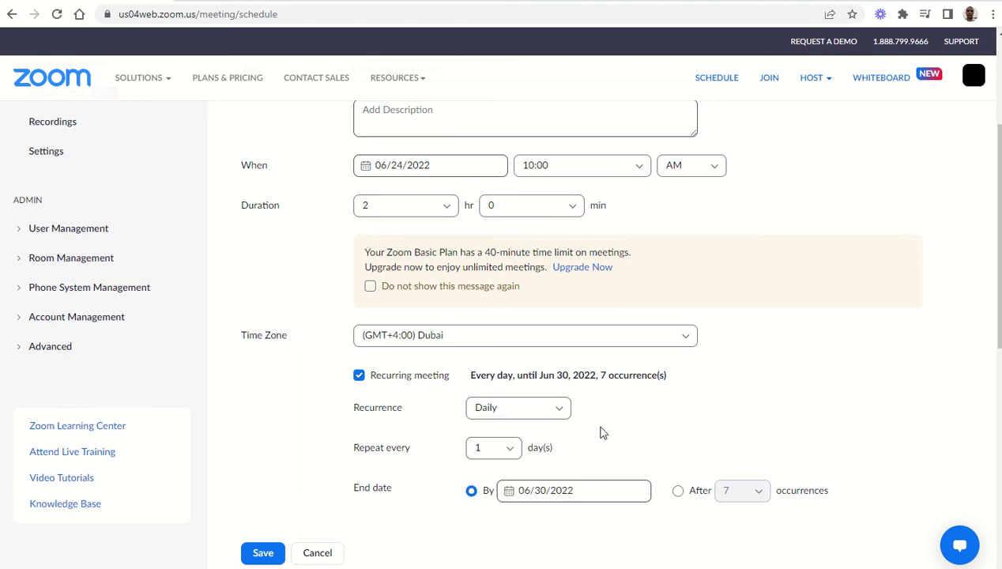
scroll(585, 419, "down", 1)
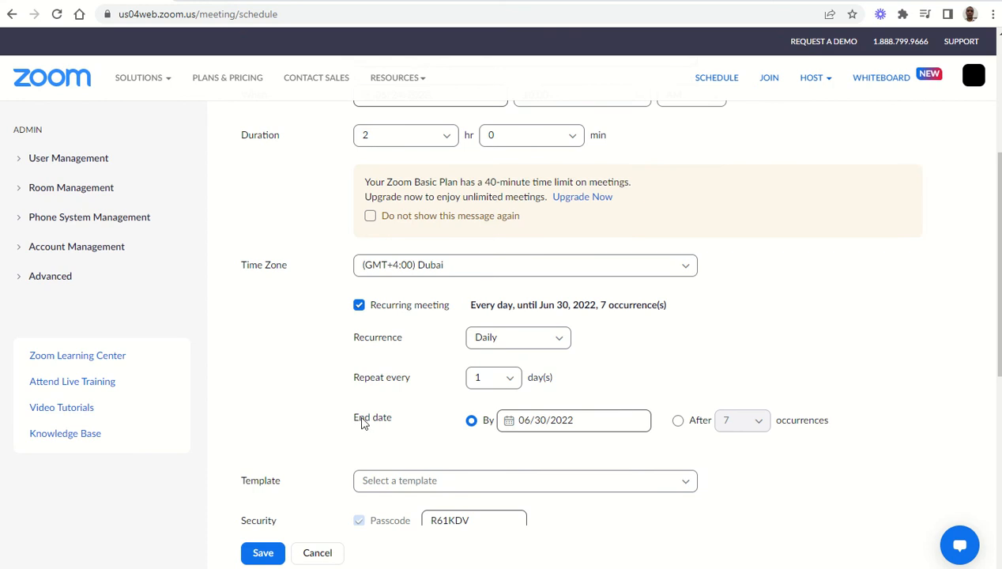
left_click_drag(358, 424, 392, 422)
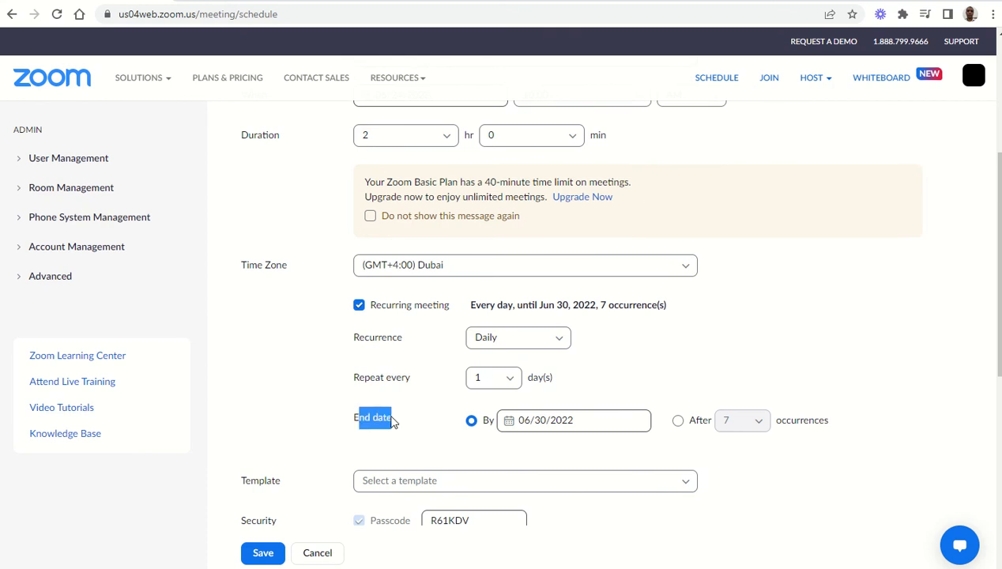
left_click(543, 423)
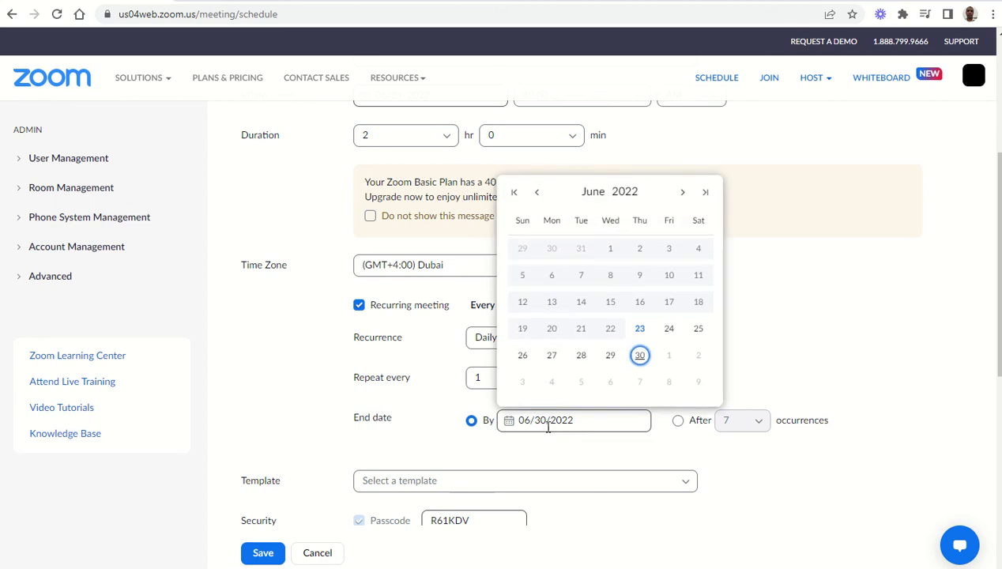
left_click(581, 355)
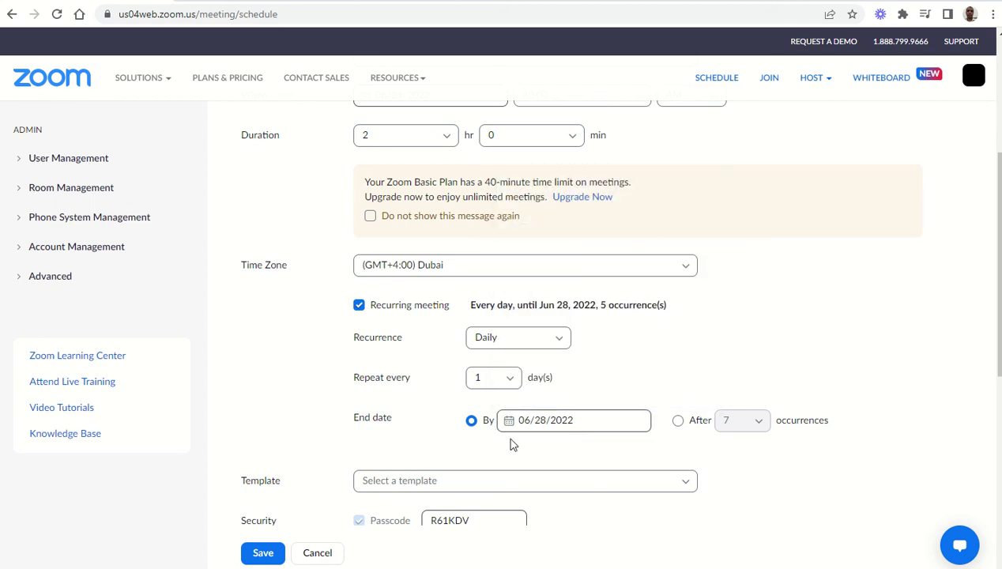
- Check the meeting's start date in its calendar against the recurrence end date
scroll(428, 425, "up", 2)
left_click_drag(442, 303, 372, 314)
scroll(291, 389, "down", 4)
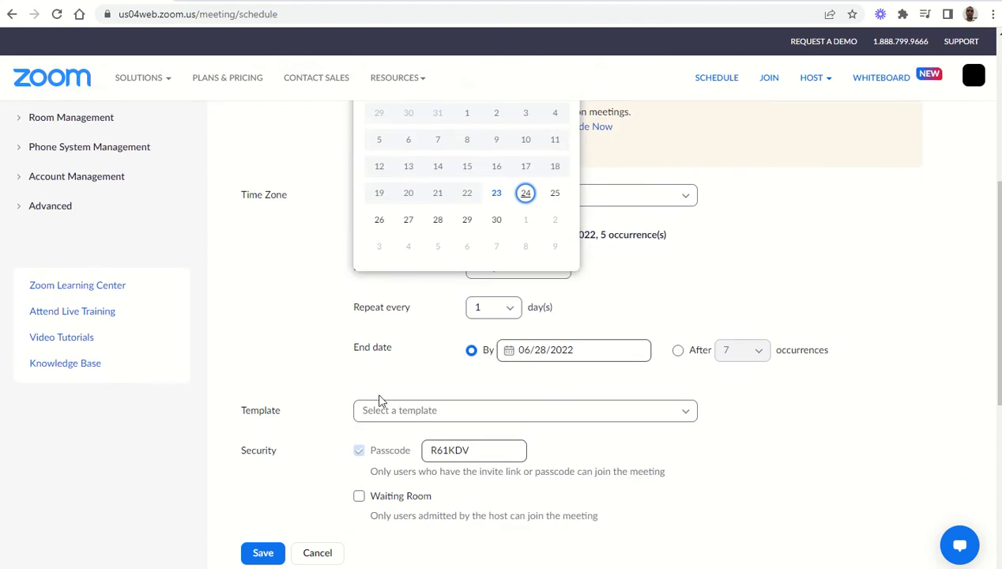
left_click(581, 374)
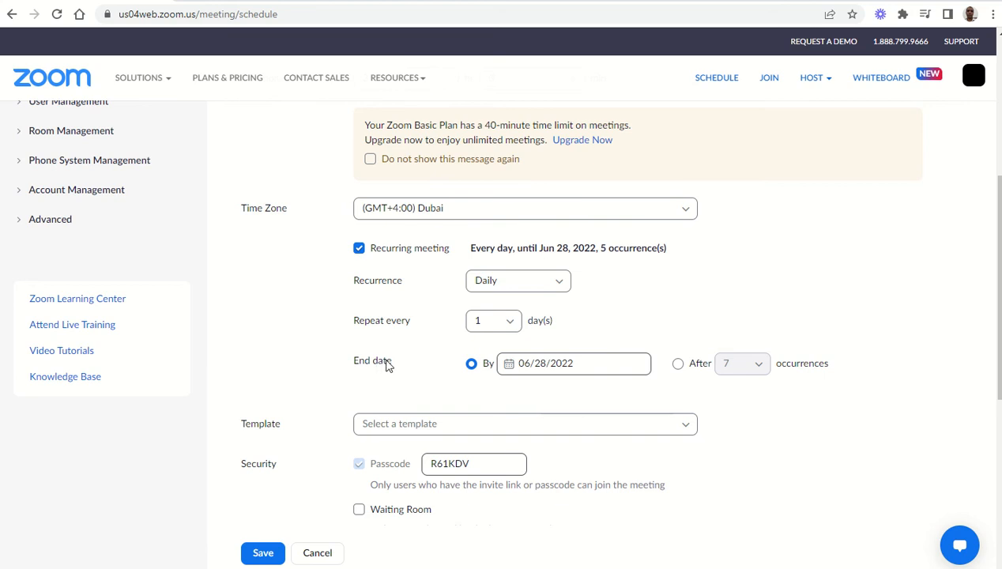
- Try ending the recurrence after 5 occurrences, check its summary, and return to the 06/28/2022 end date
left_click(690, 370)
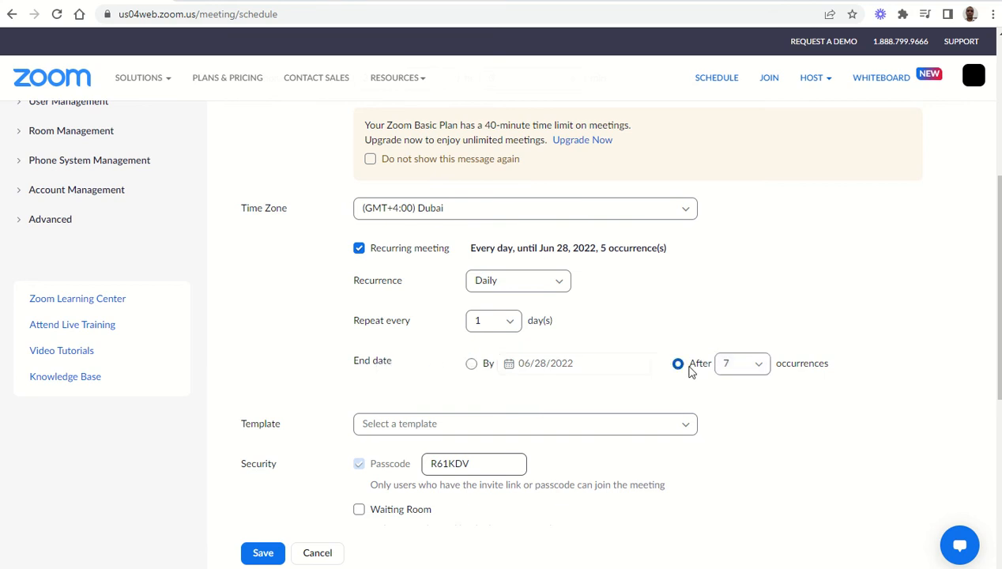
left_click(743, 372)
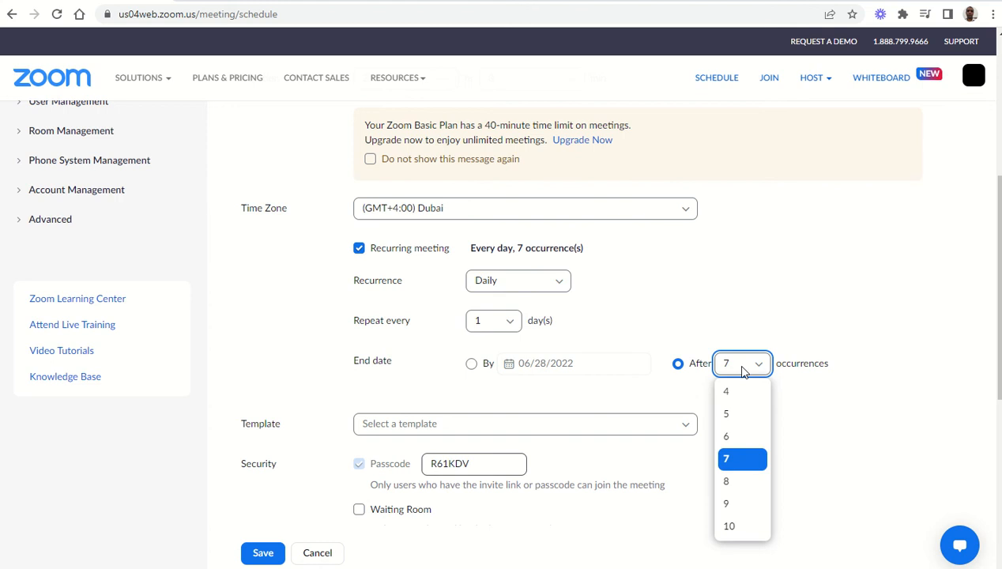
left_click(732, 414)
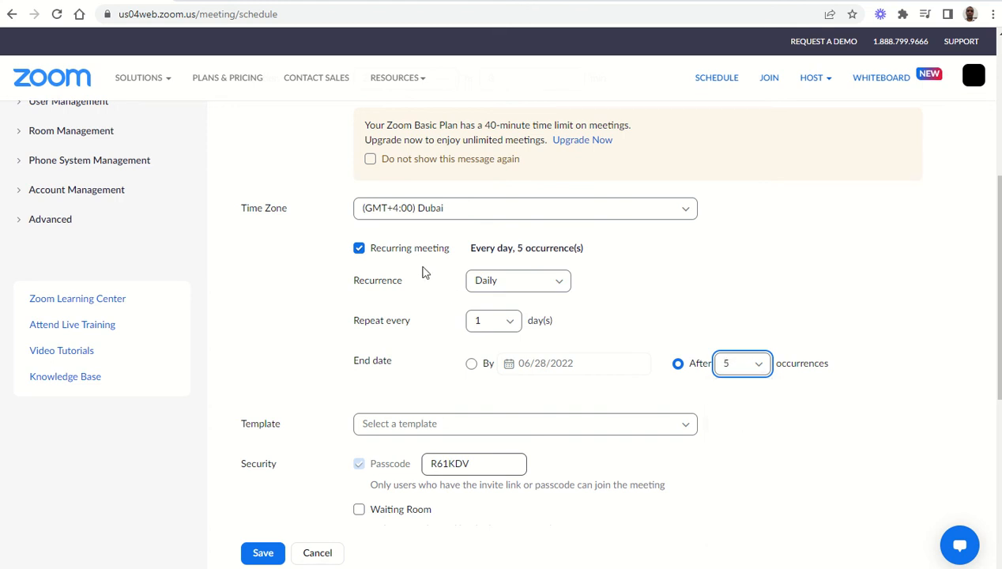
left_click_drag(470, 249, 584, 258)
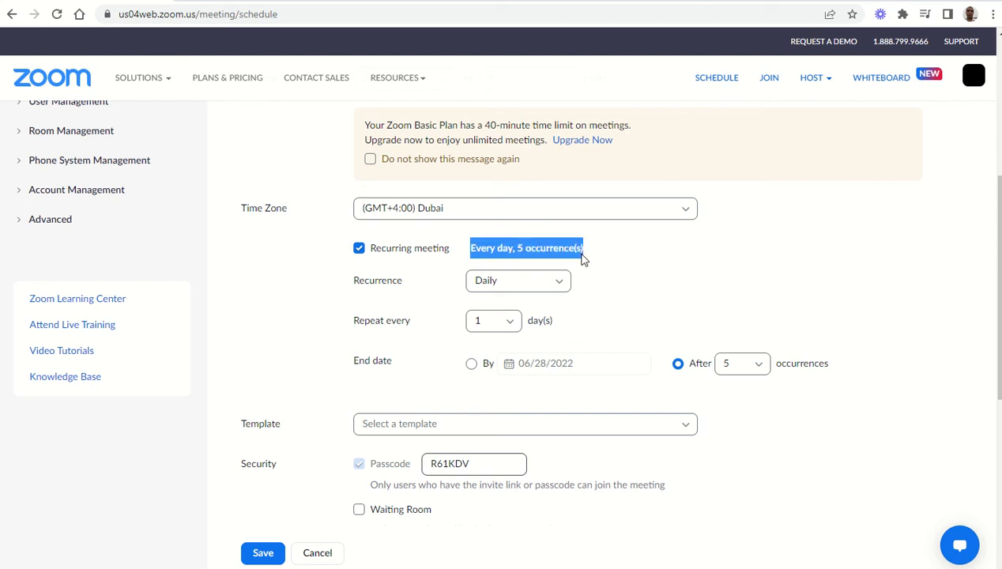
left_click(471, 365)
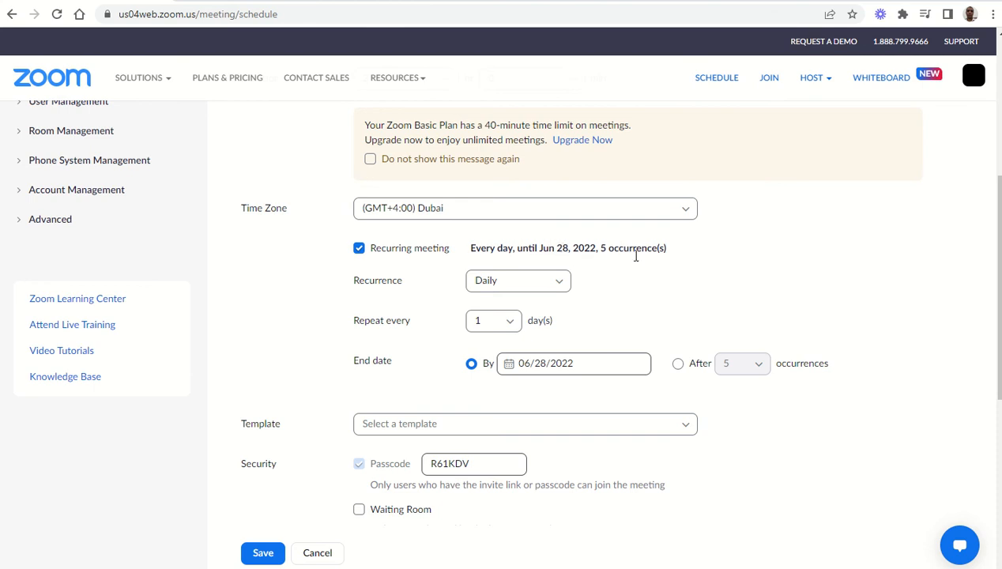
- Check which meeting templates are available
scroll(588, 344, "down", 2)
left_click(379, 284)
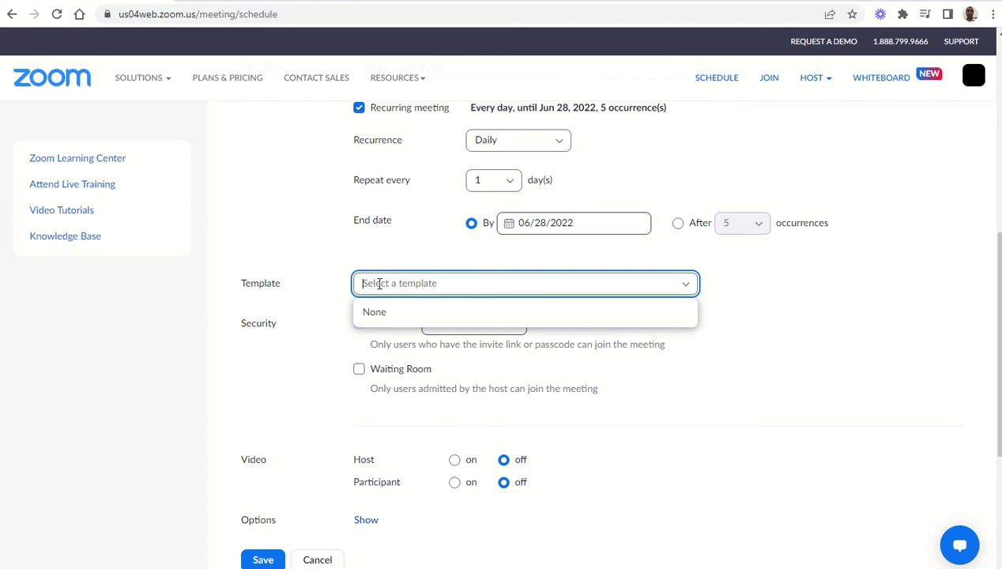
left_click(358, 254)
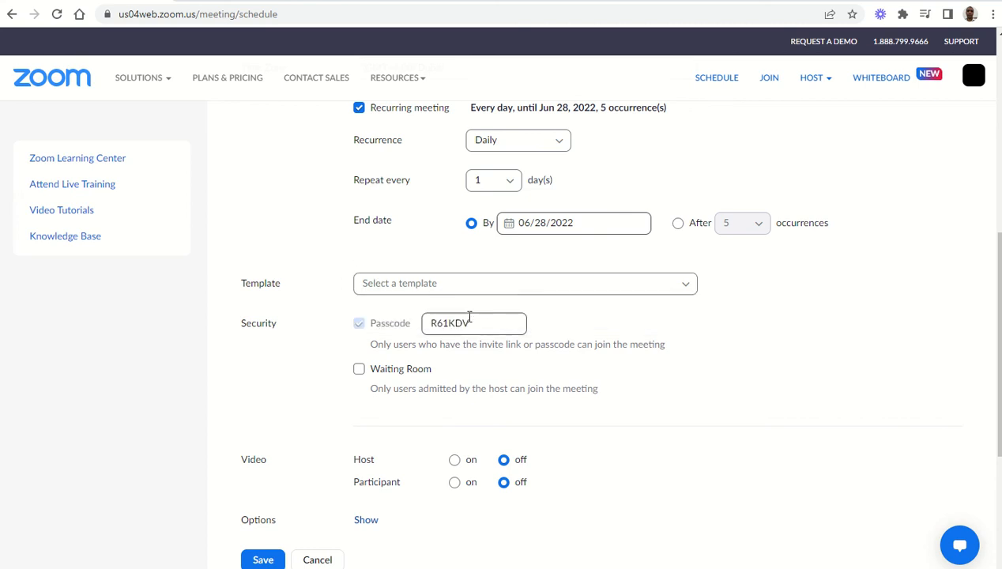
- Try the Waiting Room security option and leave it disabled
left_click(360, 370)
left_click(360, 371)
left_click(375, 381)
left_click(362, 378)
left_click_drag(376, 374, 421, 373)
- Show the additional meeting options and enable muting participants upon entry
scroll(419, 373, "down", 2)
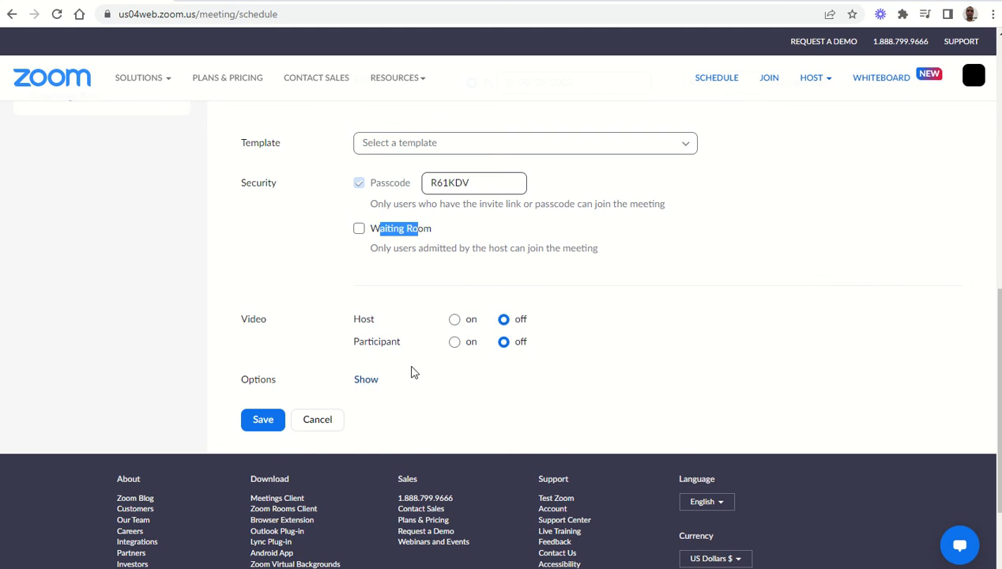
left_click(366, 381)
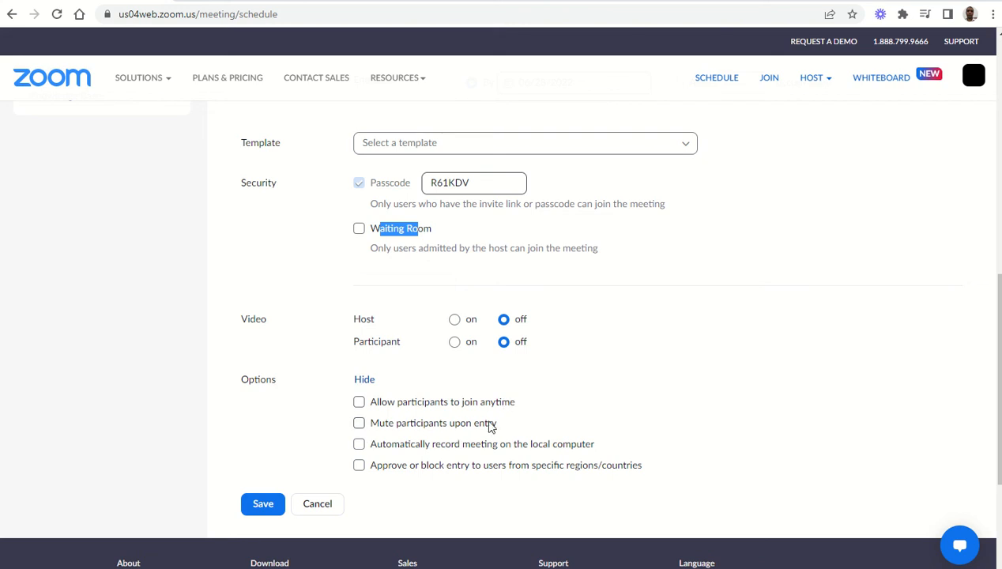
left_click_drag(369, 423, 498, 427)
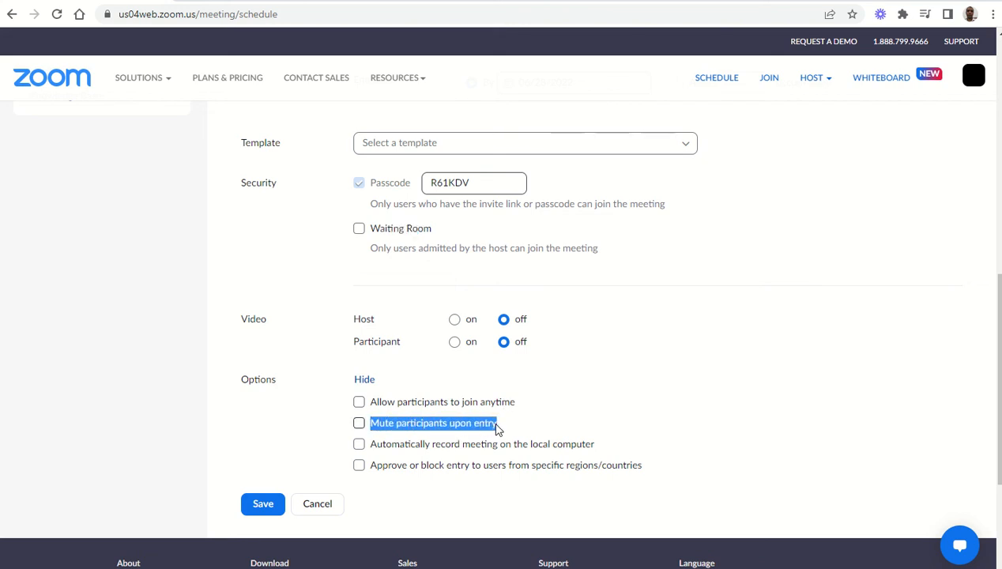
left_click(360, 425)
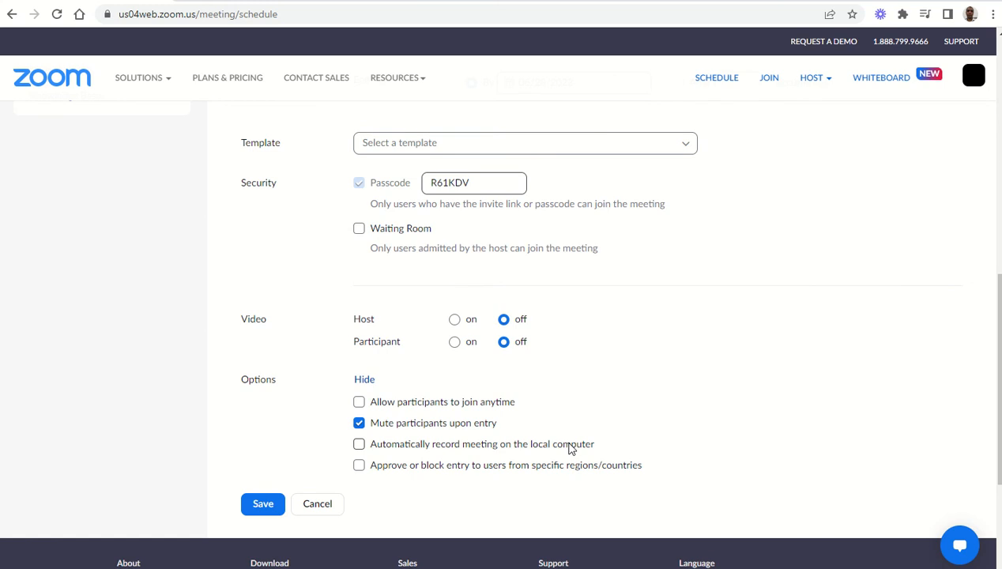
- Try the entry restriction for specific regions/countries in its blocking mode, look through the country list, and cancel it
scroll(571, 448, "down", 1)
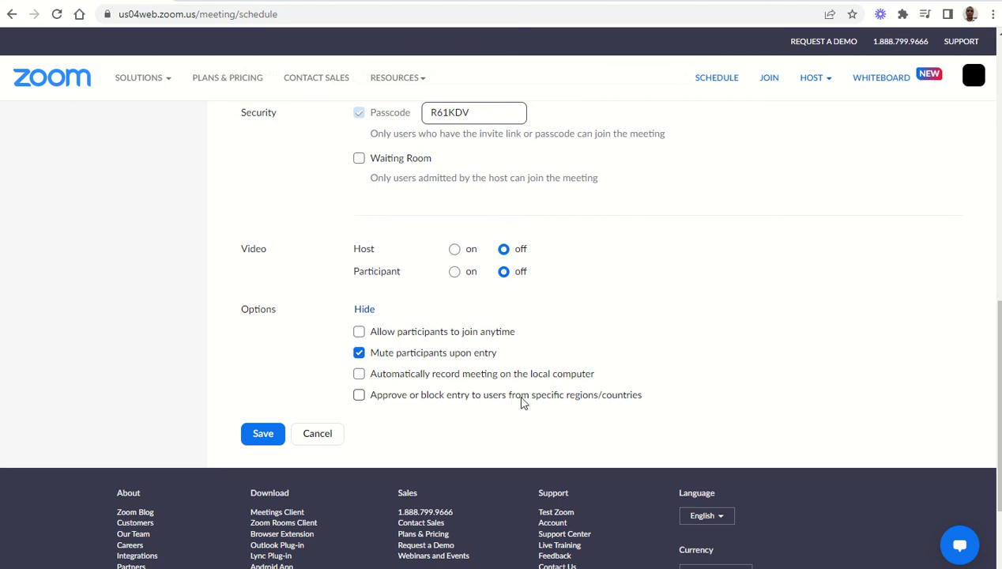
left_click(566, 397)
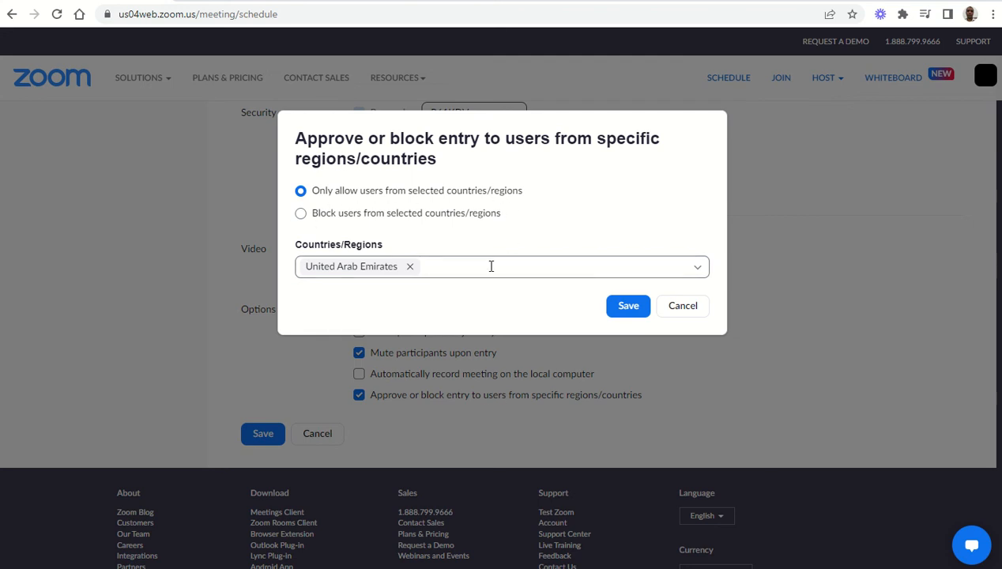
left_click(301, 213)
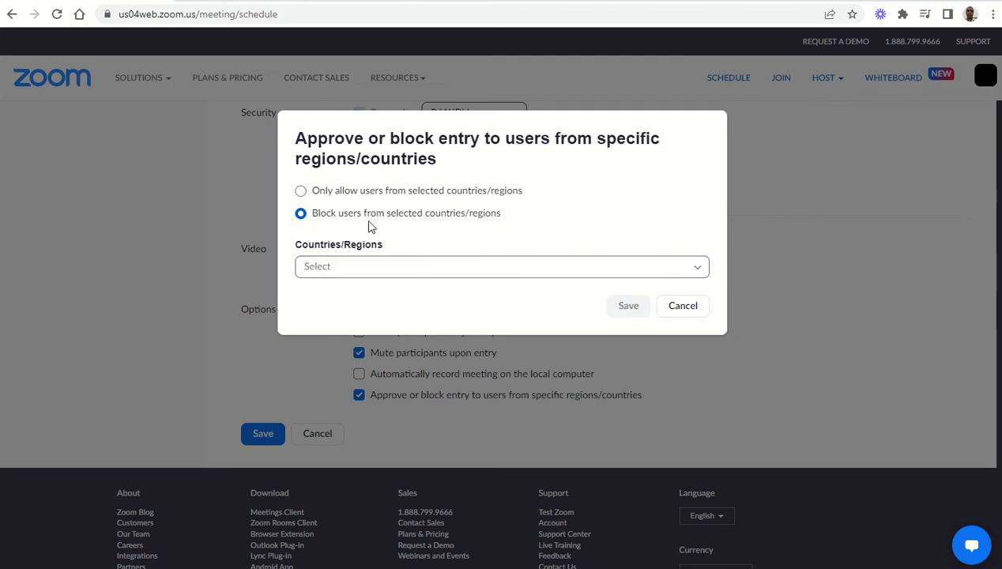
left_click(389, 266)
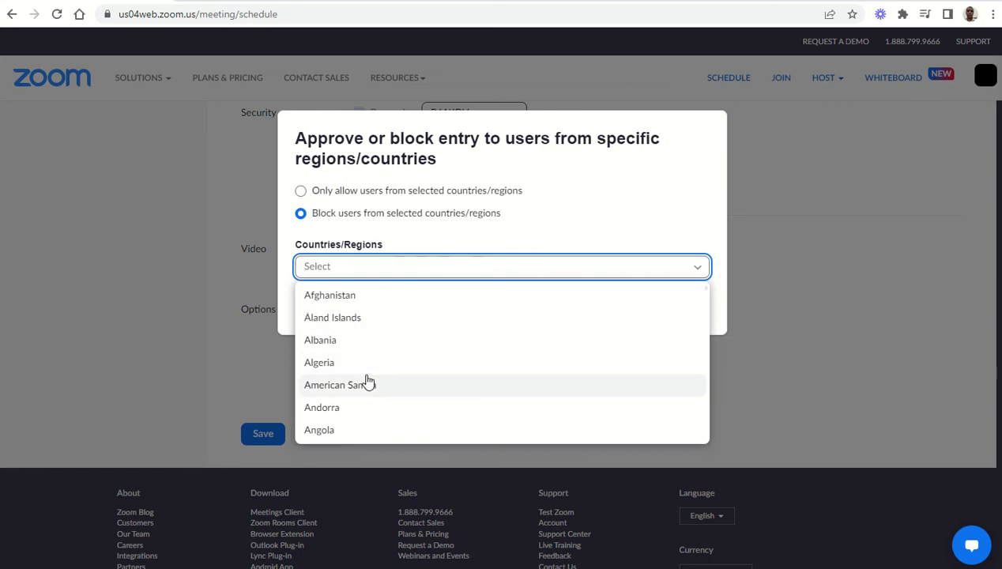
left_click(424, 219)
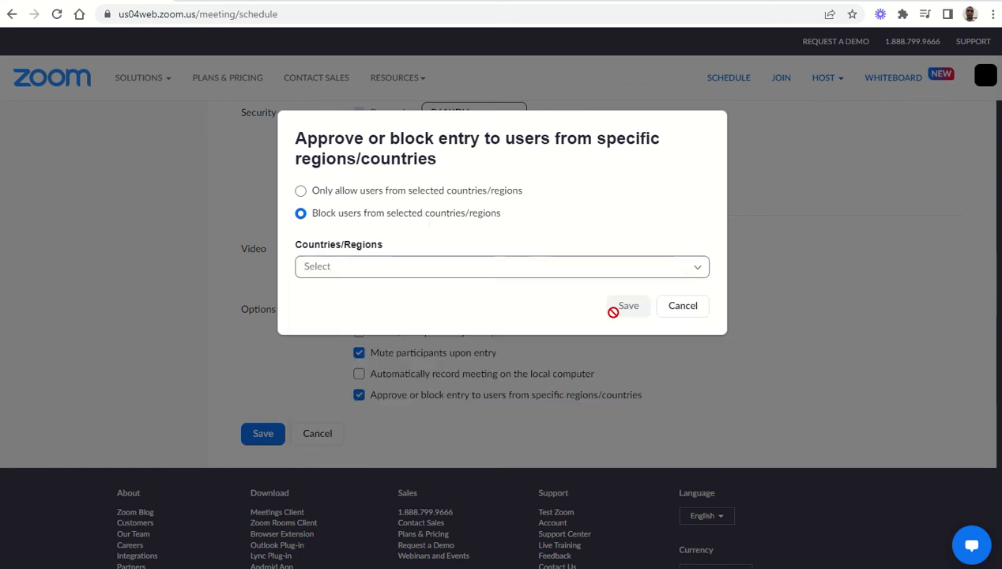
left_click(684, 312)
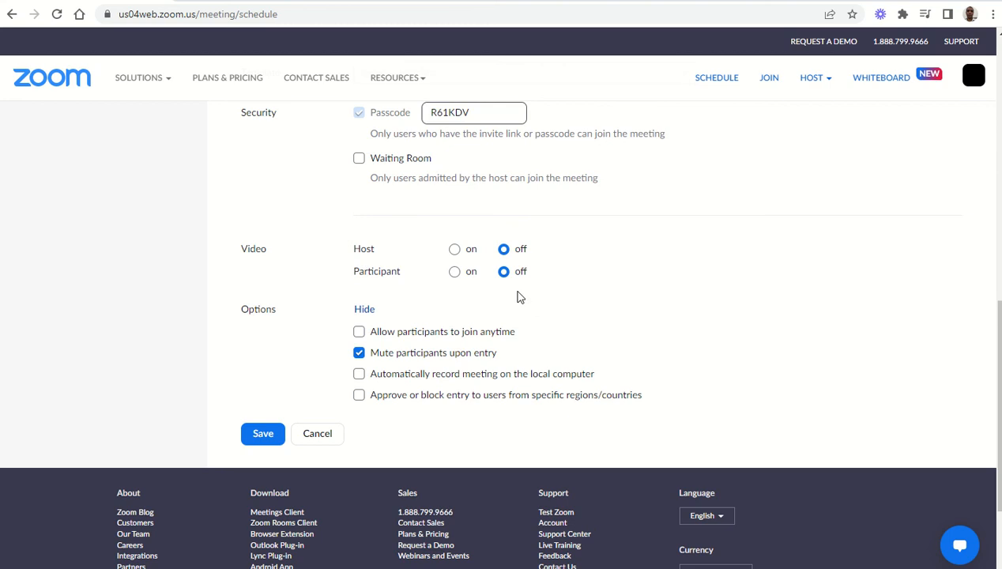
- Save the scheduled meeting after reviewing its settings, and check its start time and recurrence summary
scroll(519, 293, "up", 6)
scroll(532, 274, "up", 2)
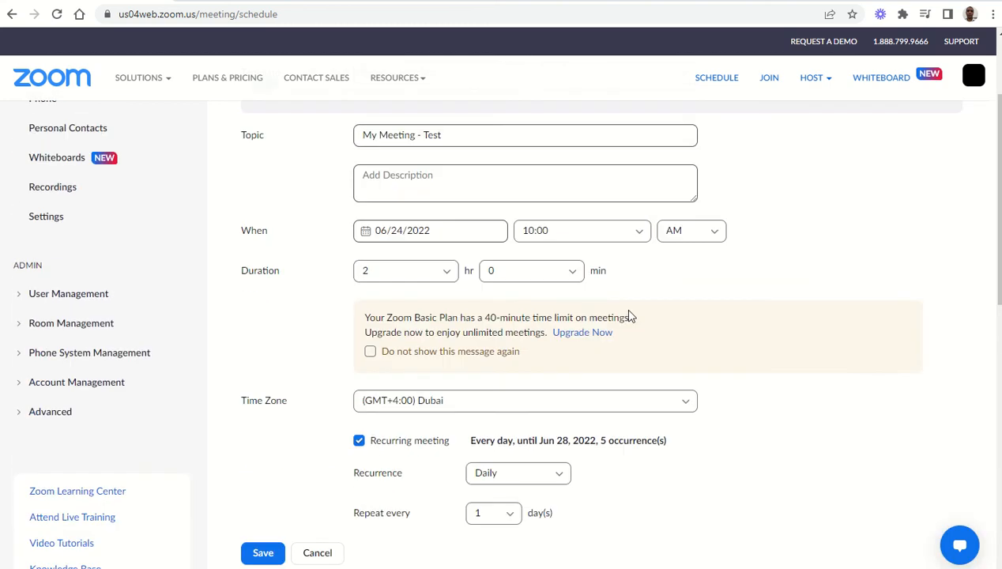
scroll(633, 315, "down", 7)
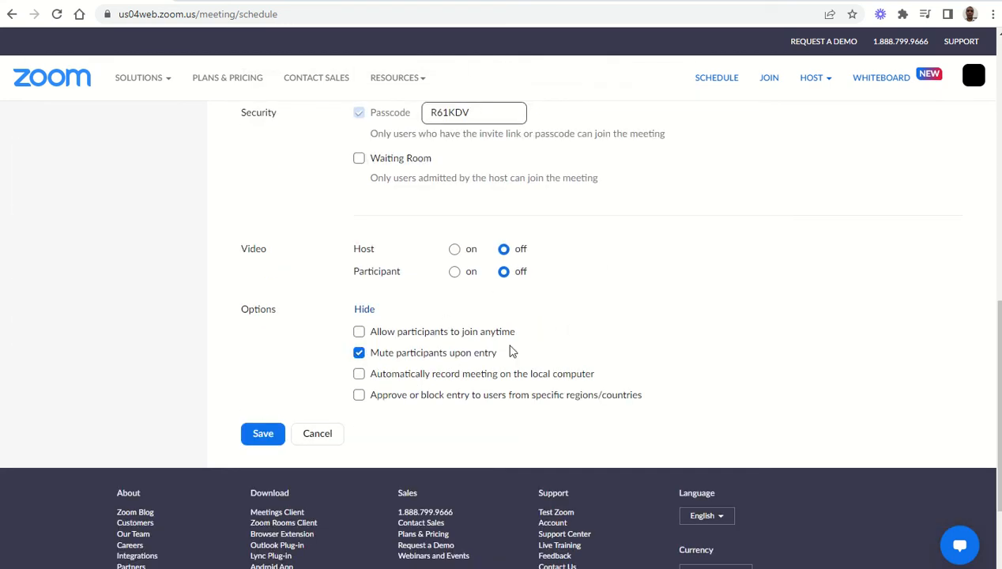
left_click(267, 439)
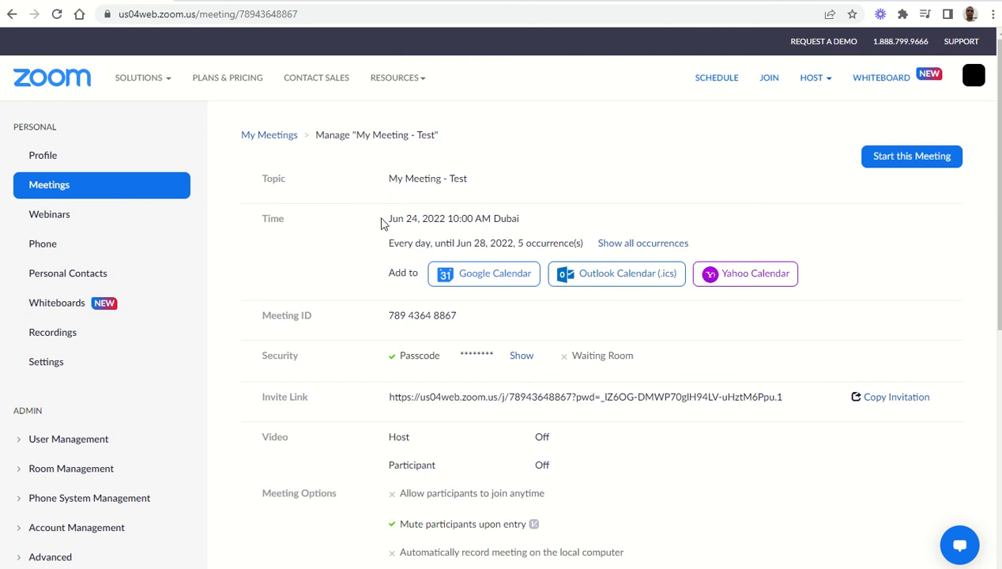
left_click_drag(386, 220, 519, 220)
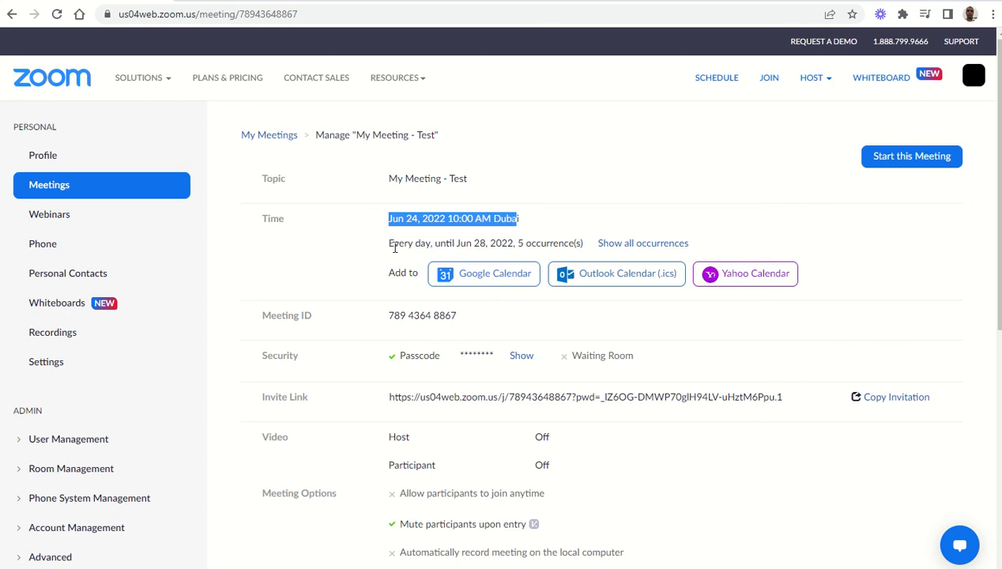
left_click_drag(393, 246, 523, 245)
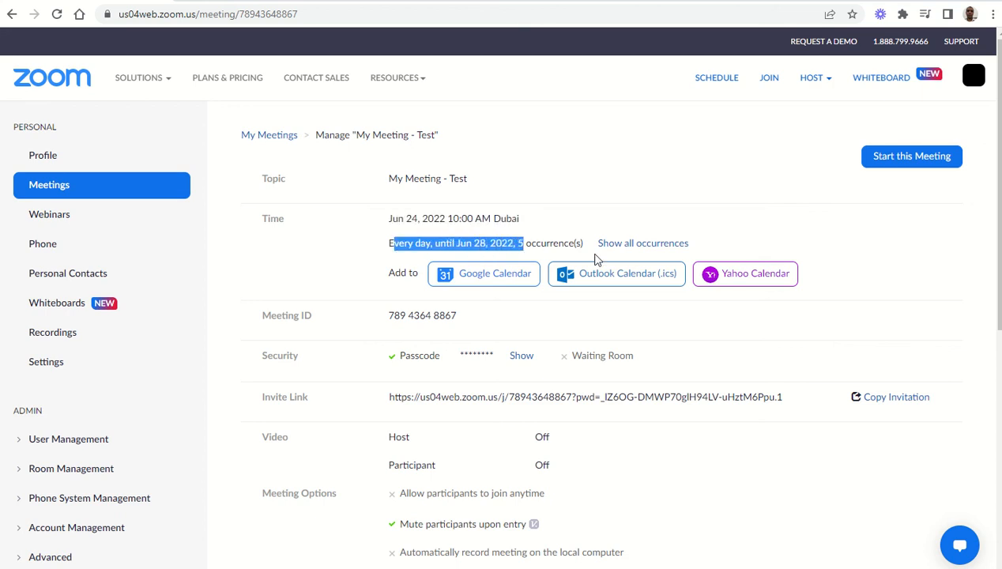
- List all occurrences of the meeting and set the Jun 24, 2022 occurrence's duration to 1 hour
left_click(640, 246)
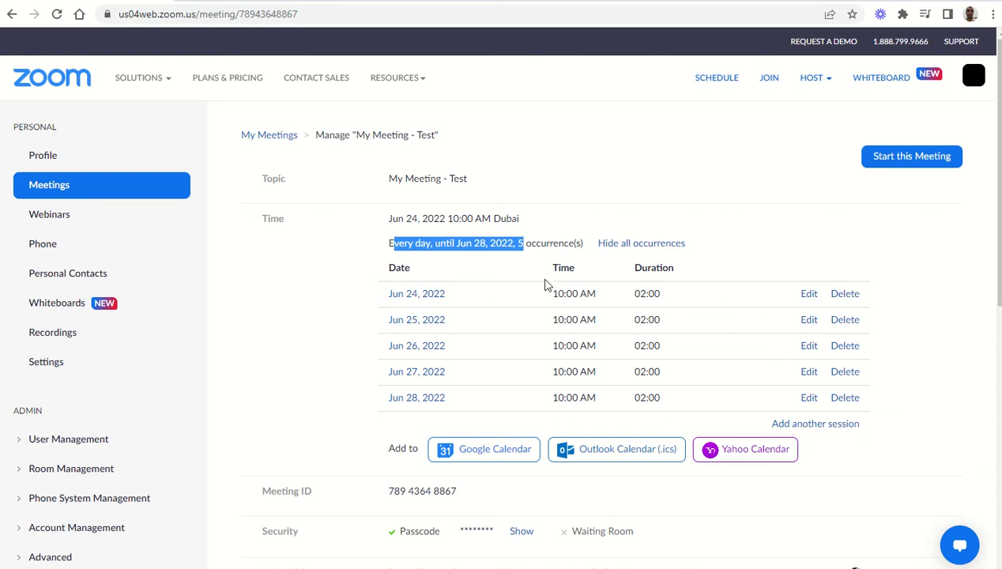
left_click_drag(541, 278, 775, 292)
left_click(773, 293)
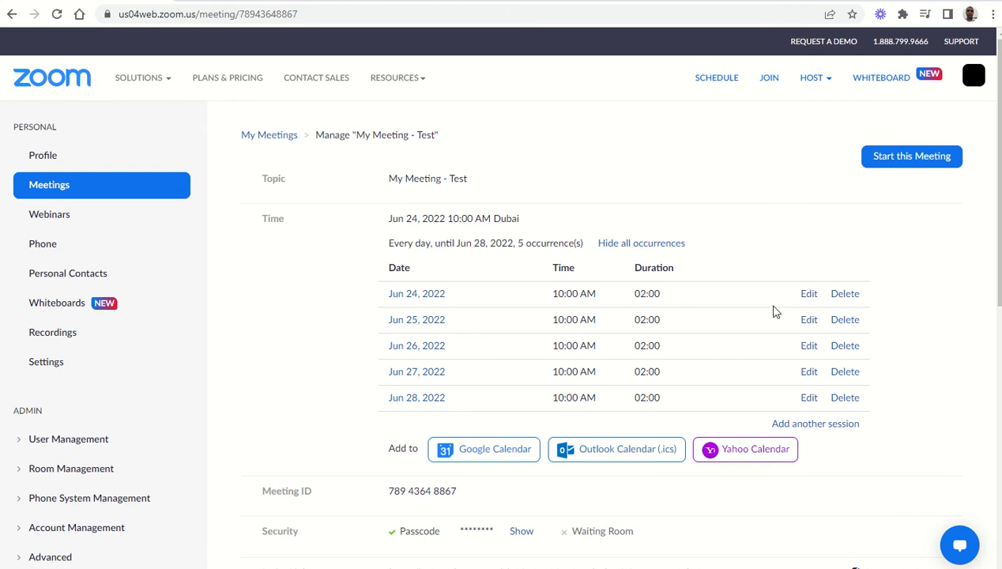
left_click(808, 295)
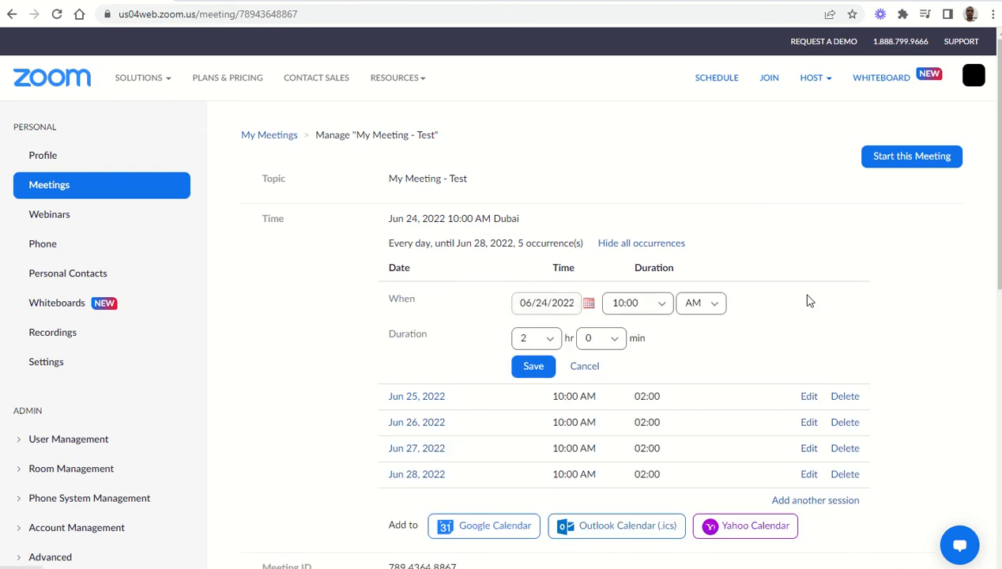
left_click(539, 340)
left_click(528, 392)
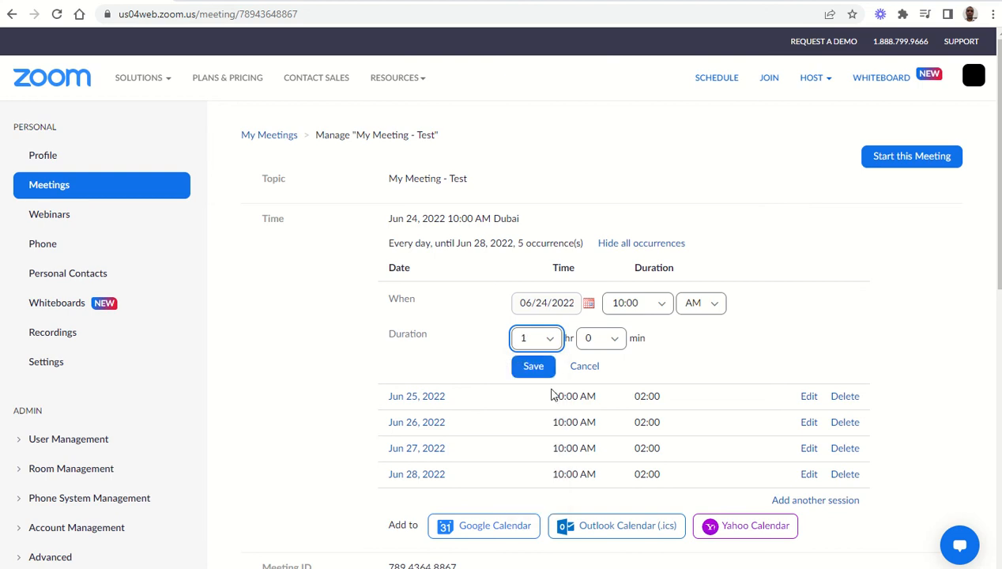
left_click(536, 368)
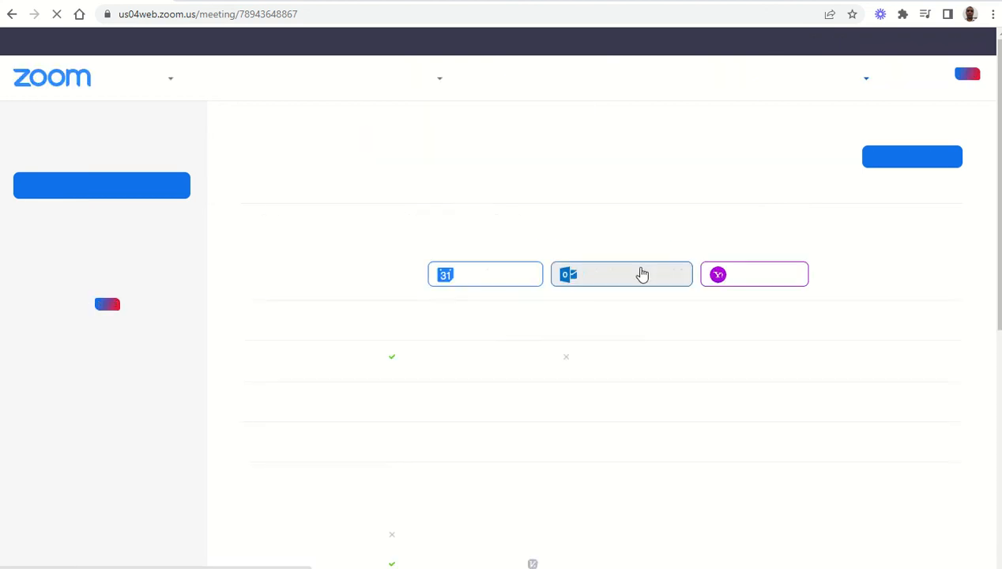
- Delete the Jun 24, 2022 occurrence from the meeting series and check the updated list of occurrences
left_click(641, 244)
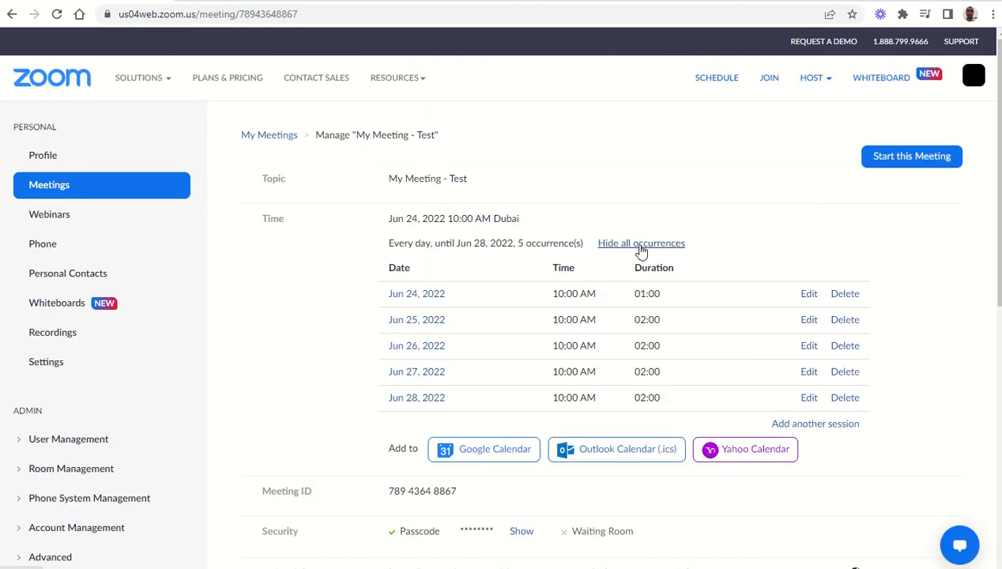
double_click(640, 294)
left_click(478, 295)
left_click(844, 295)
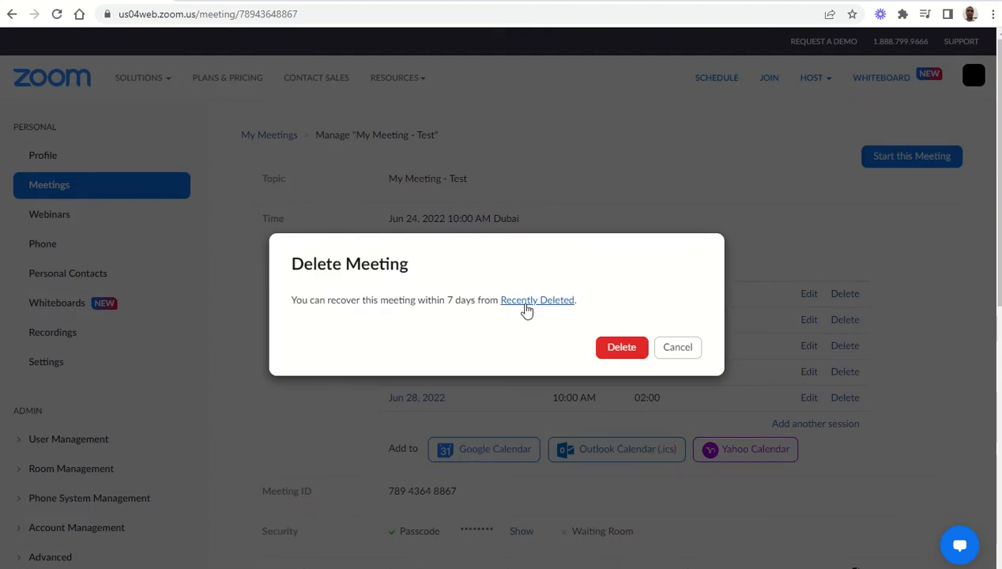
left_click(622, 348)
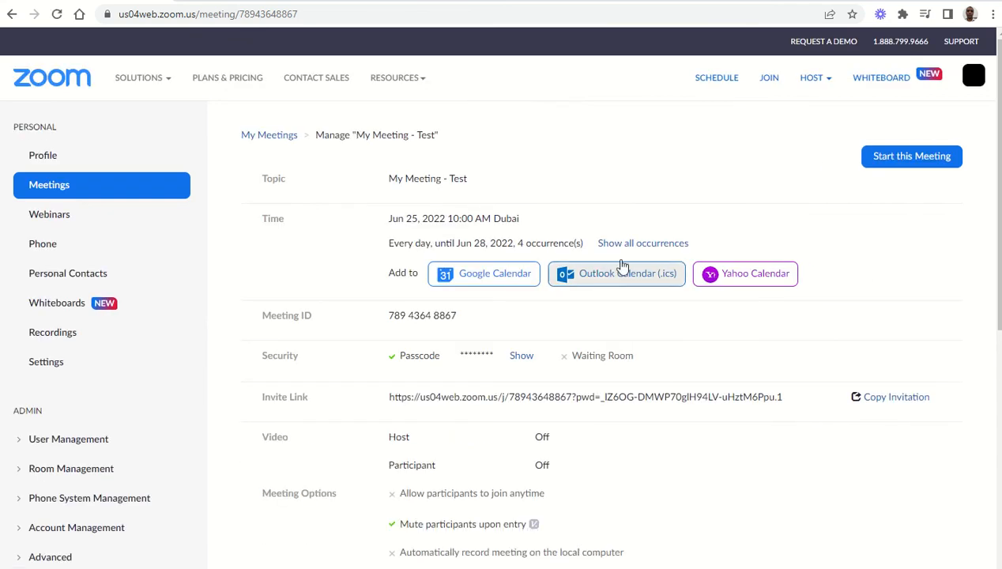
left_click(635, 245)
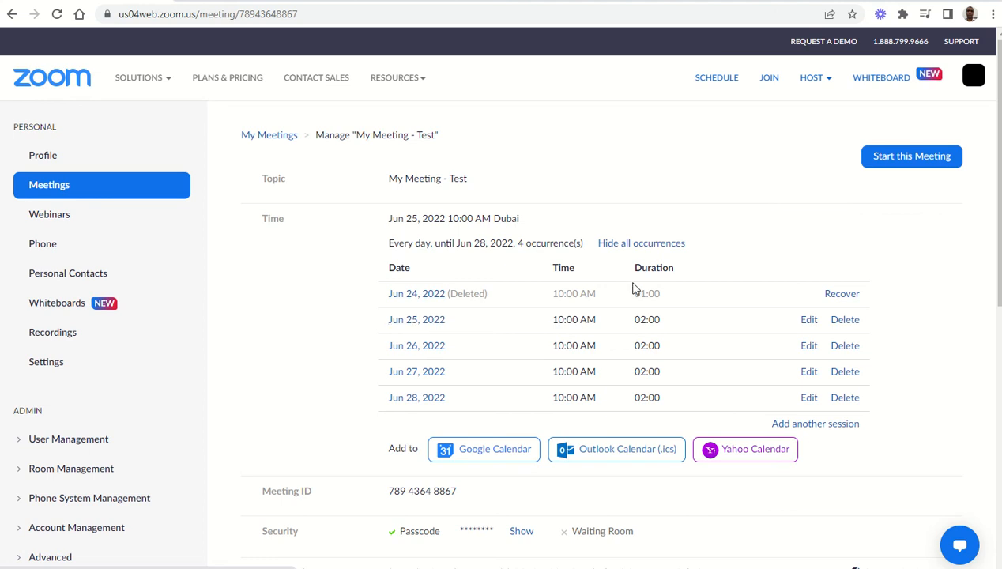
left_click(646, 245)
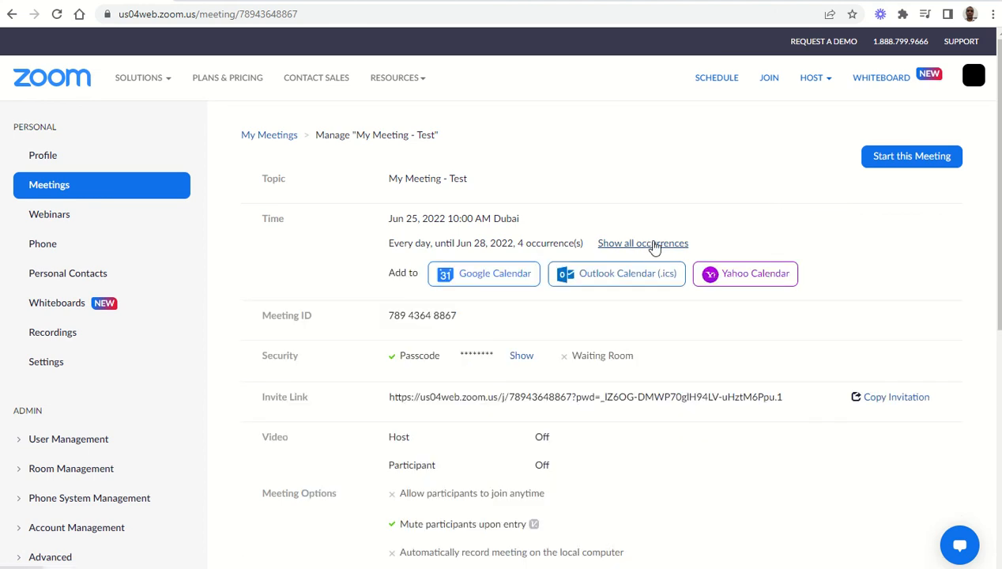
- Download the meeting's Outlook Calendar (.ics) file
left_click(631, 281)
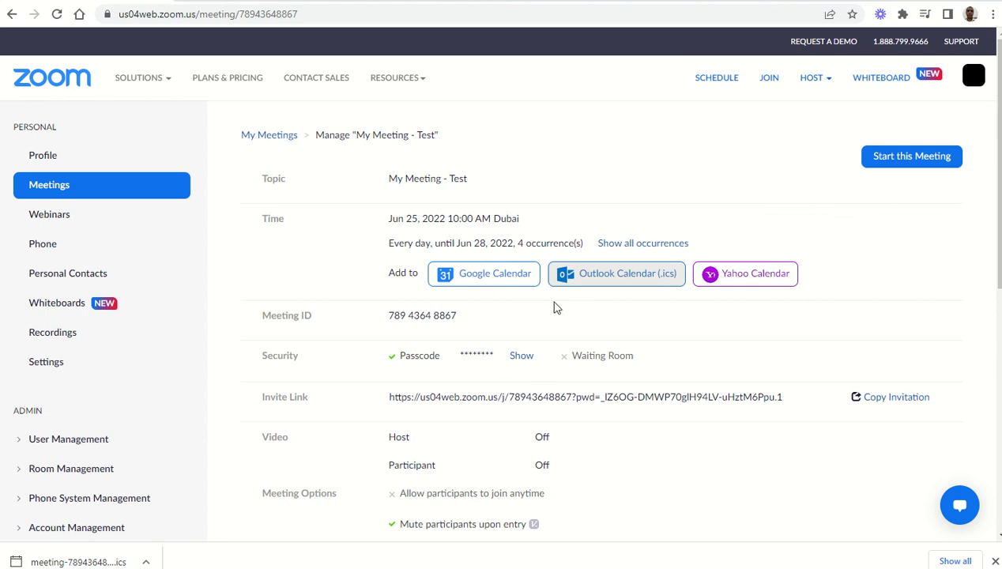
- Check the meeting's start time and meeting ID, and reveal its hidden passcode
left_click_drag(390, 221, 523, 225)
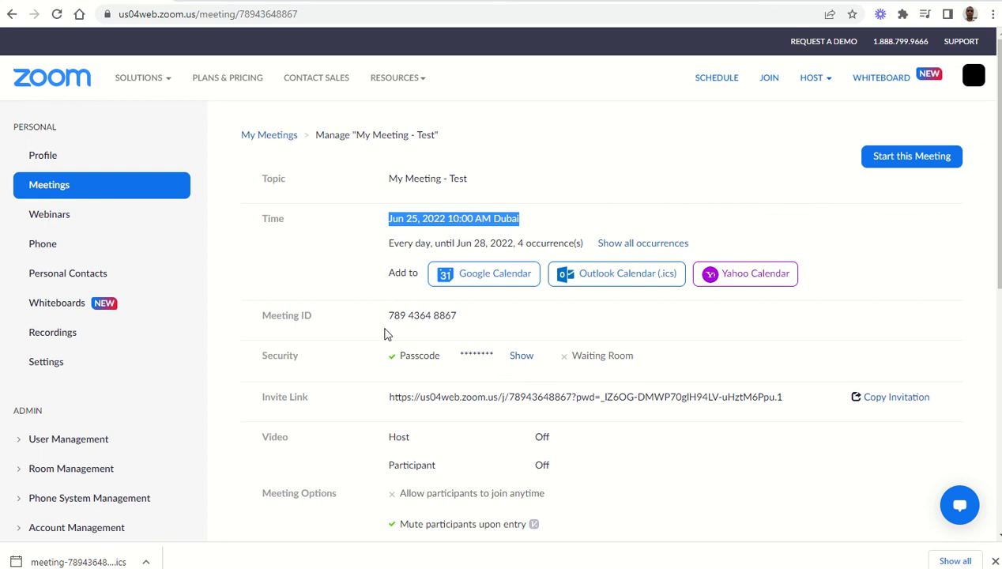
left_click(279, 314)
left_click_drag(261, 319, 454, 315)
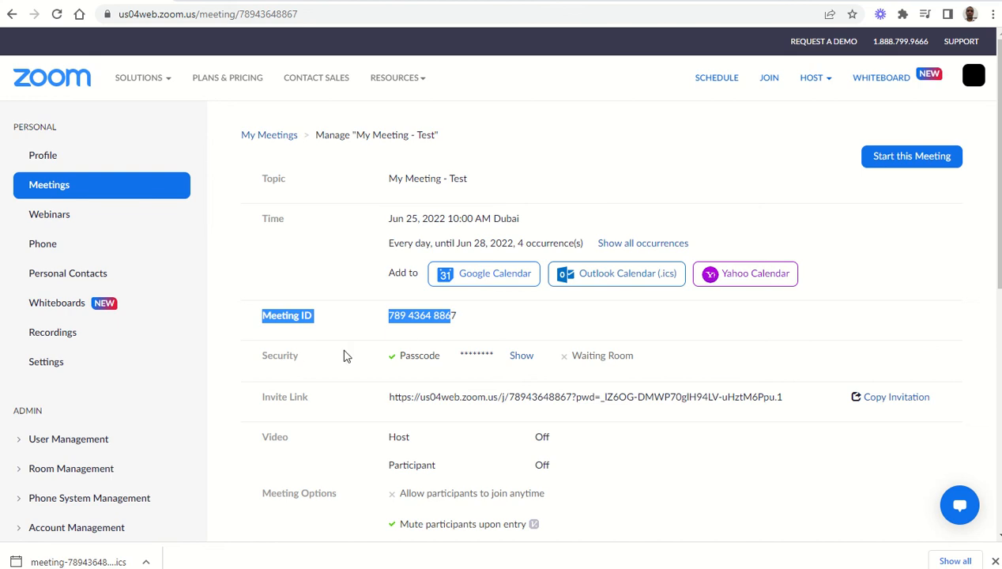
left_click(522, 357)
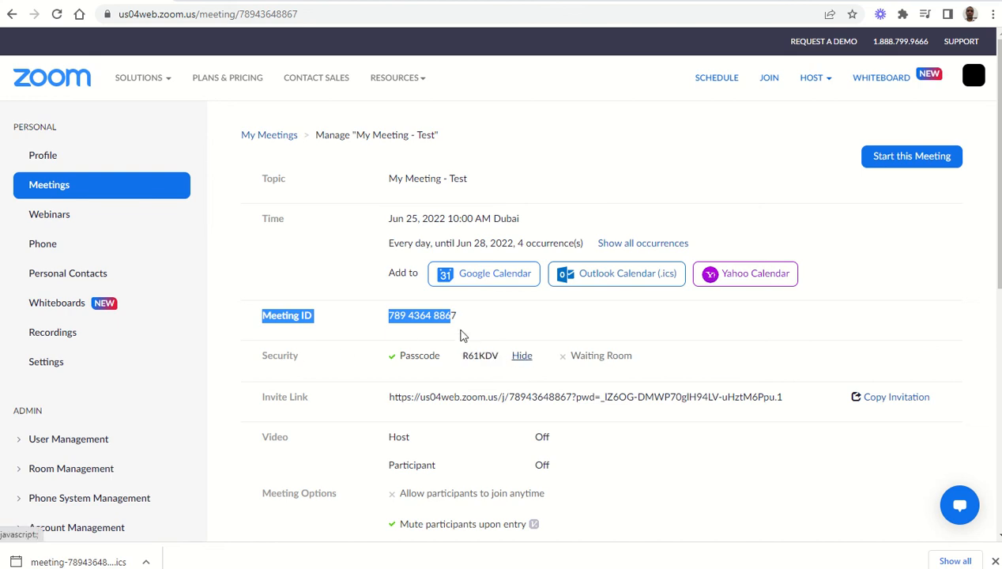
left_click_drag(459, 315, 390, 315)
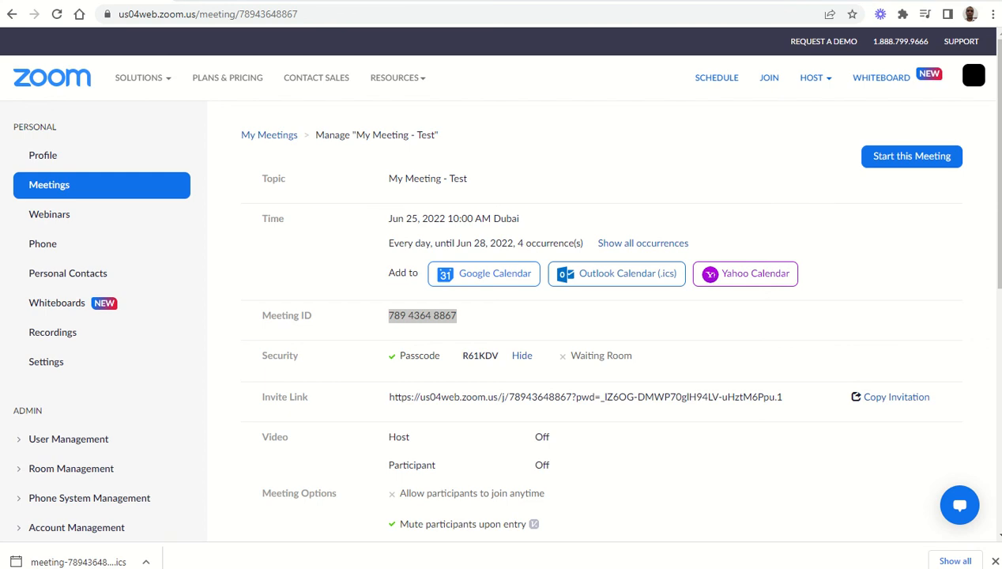
- Review the Join Meeting window's fields alongside the meeting's invite link, and close the window without joining
left_click_drag(280, 266, 598, 112)
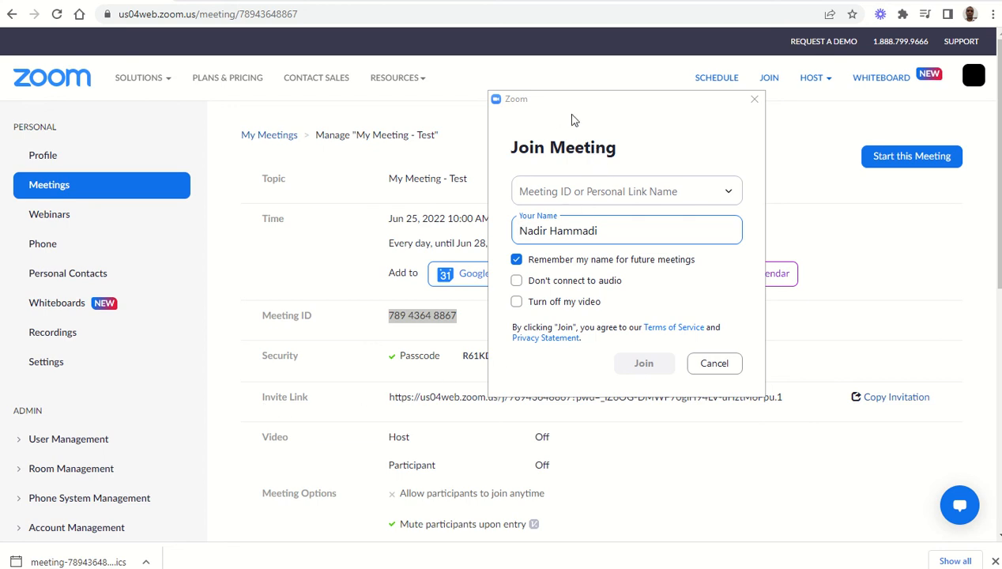
left_click_drag(573, 120, 572, 66)
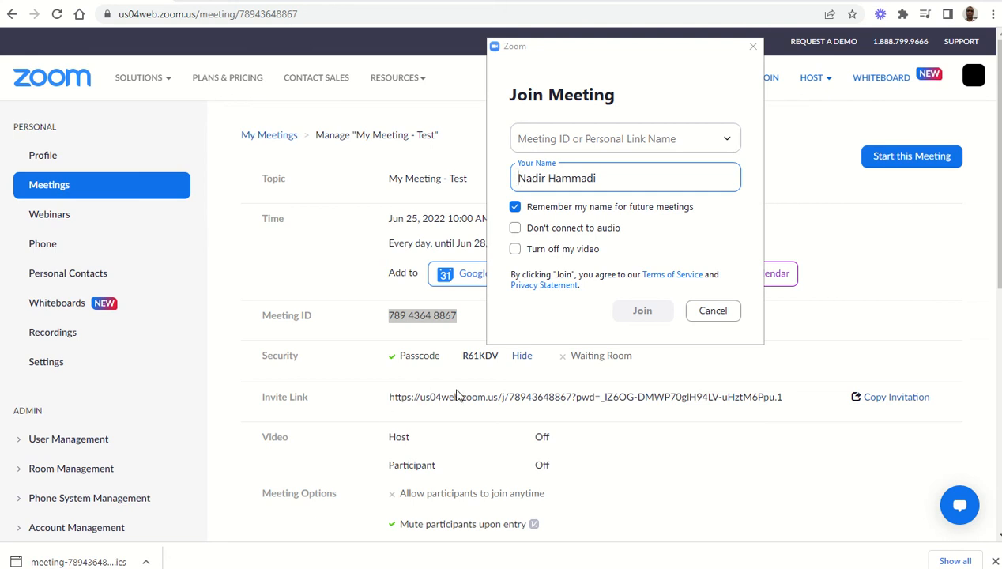
left_click_drag(510, 396, 633, 398)
left_click(402, 399)
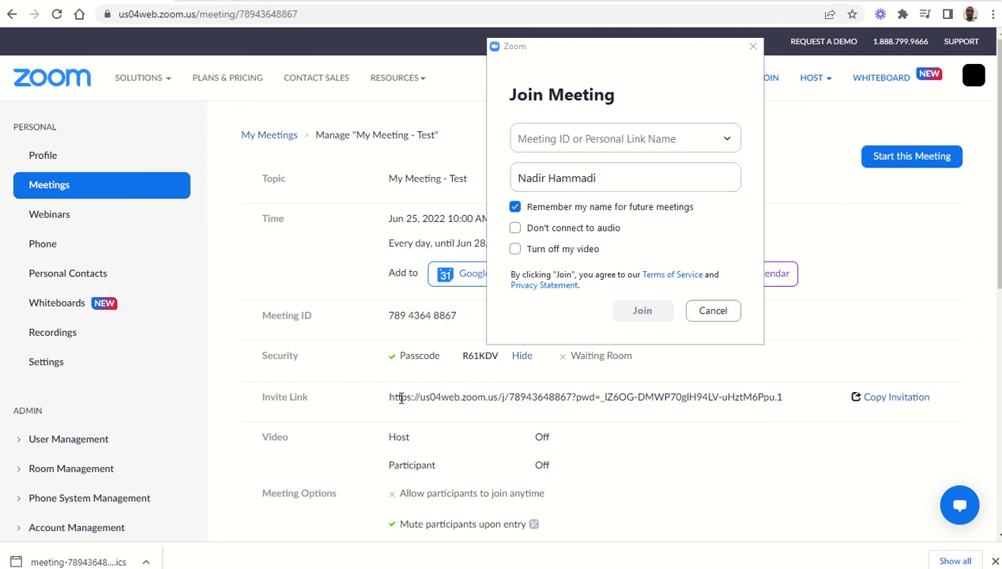
left_click_drag(402, 398, 433, 396)
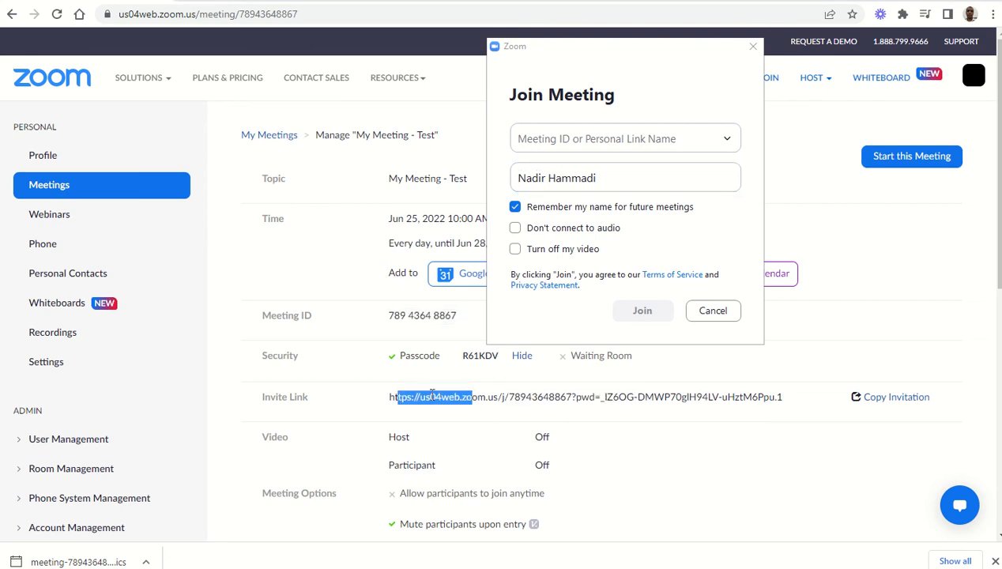
left_click(542, 130)
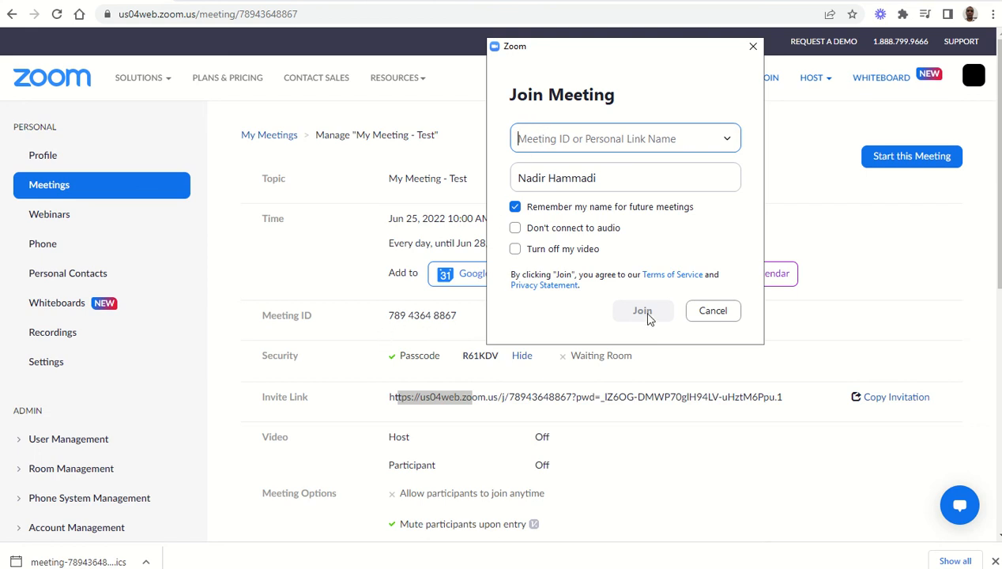
left_click(752, 48)
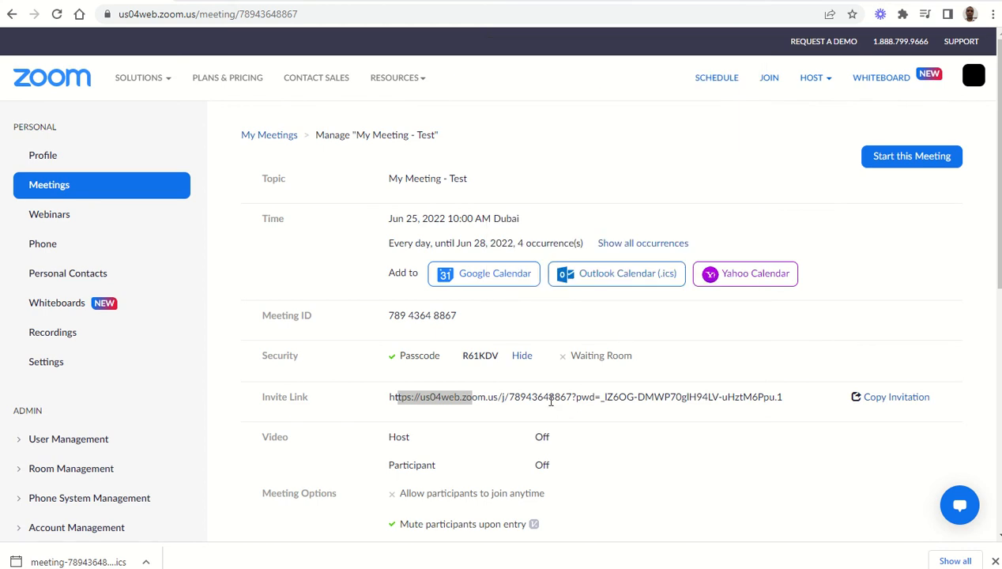
- Examine the meeting ID and encrypted password parts of the meeting's invite link
left_click(546, 405)
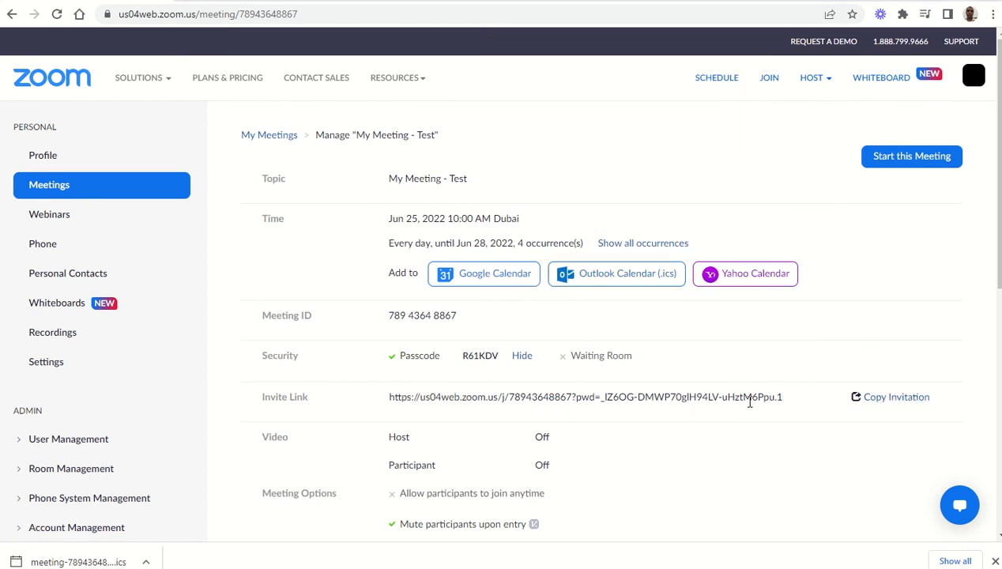
left_click_drag(745, 400, 617, 397)
double_click(622, 397)
double_click(625, 398)
left_click(604, 408)
left_click_drag(510, 401, 551, 400)
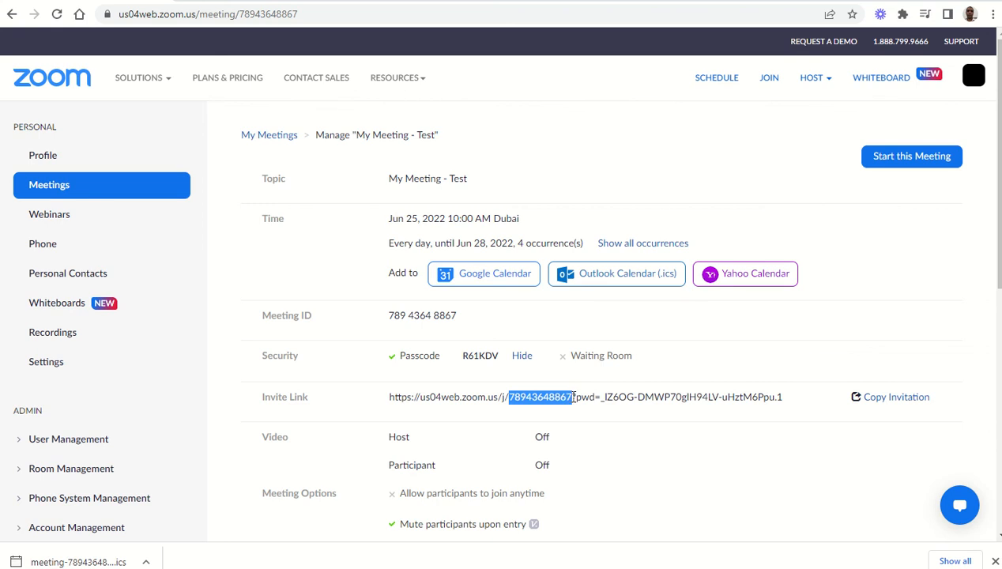
left_click(576, 400)
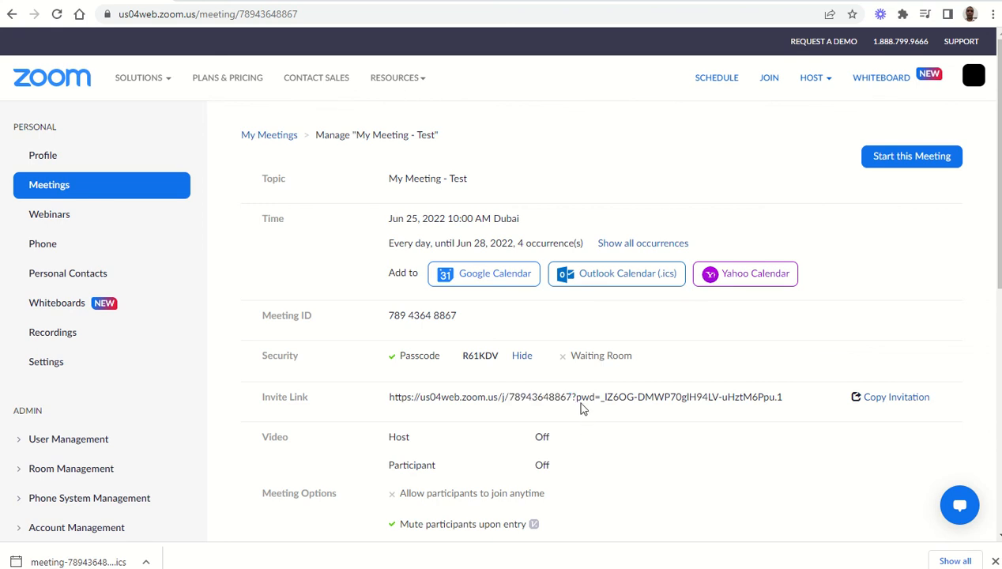
left_click_drag(600, 395, 784, 396)
left_click(781, 402)
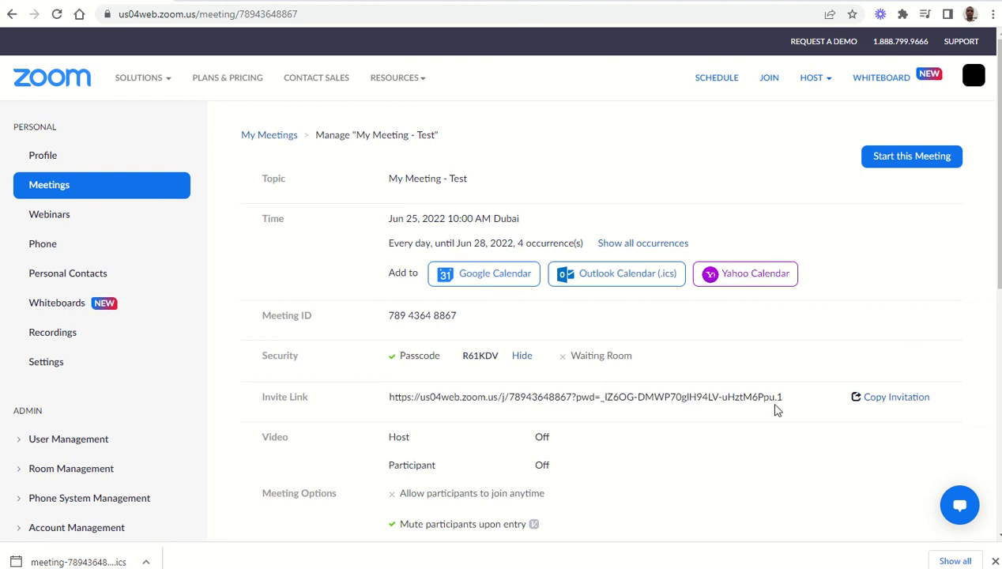
- Copy the full meeting invitation text to the clipboard and close the invitation
left_click(896, 398)
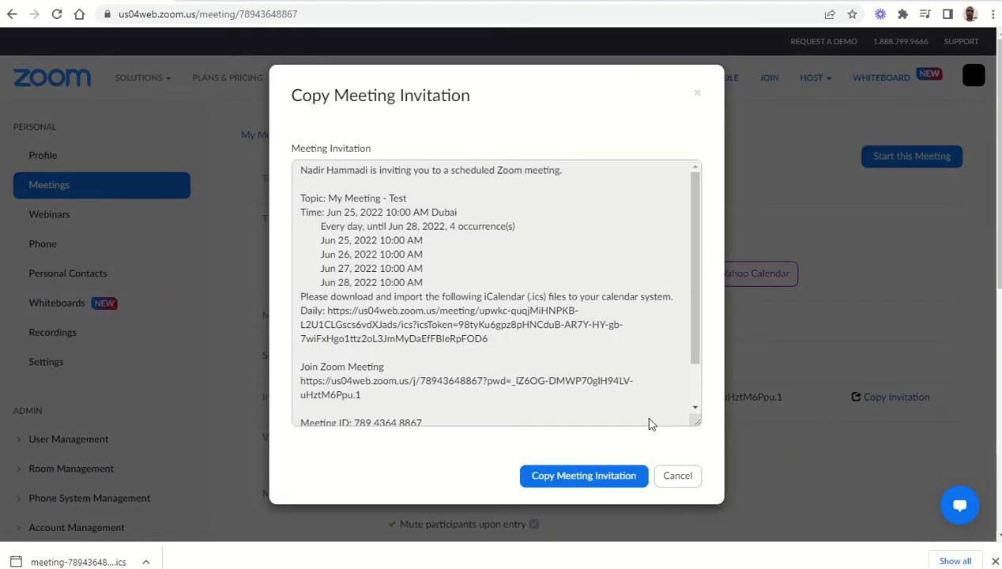
left_click(406, 247)
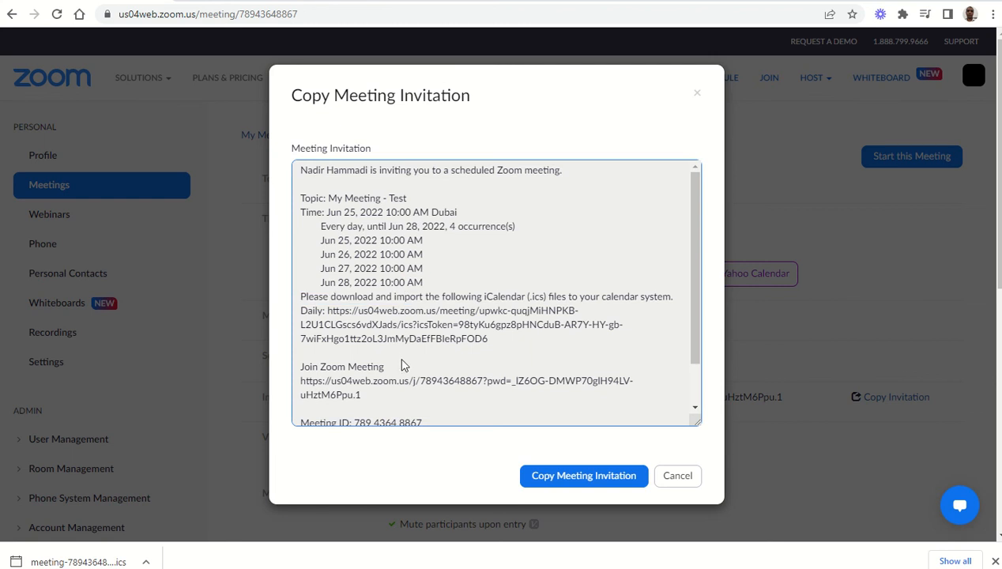
left_click(575, 479)
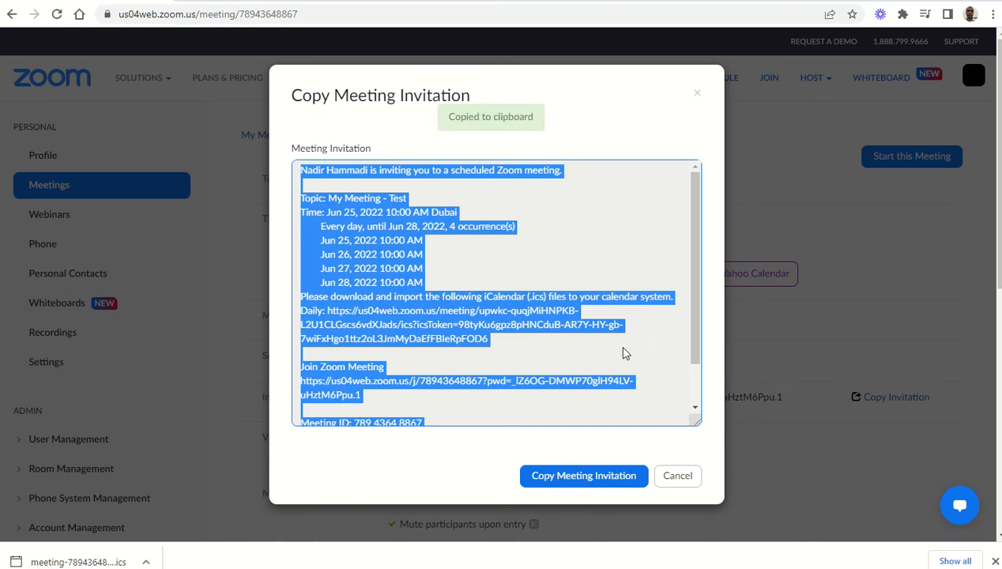
left_click(677, 476)
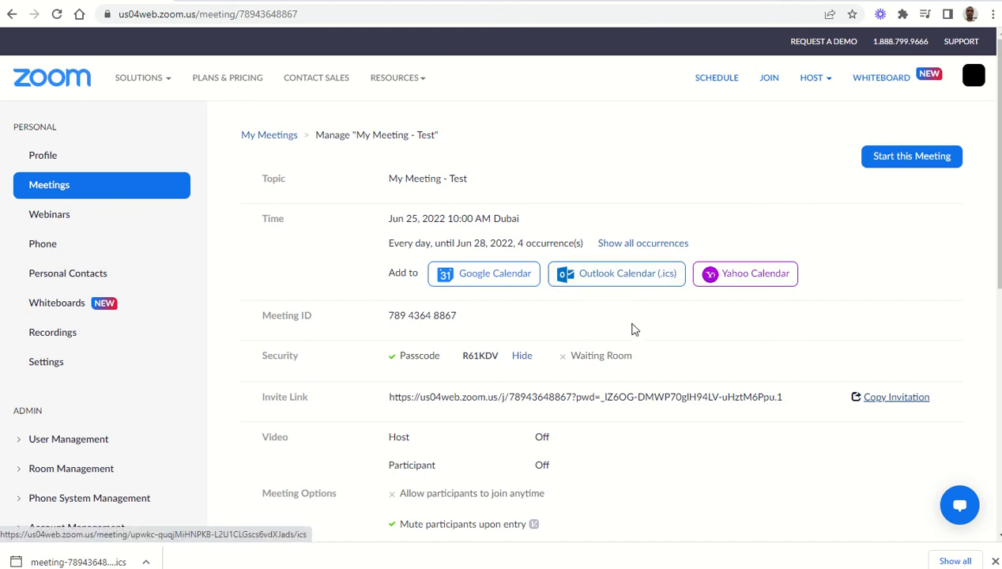
scroll(596, 415, "down", 2)
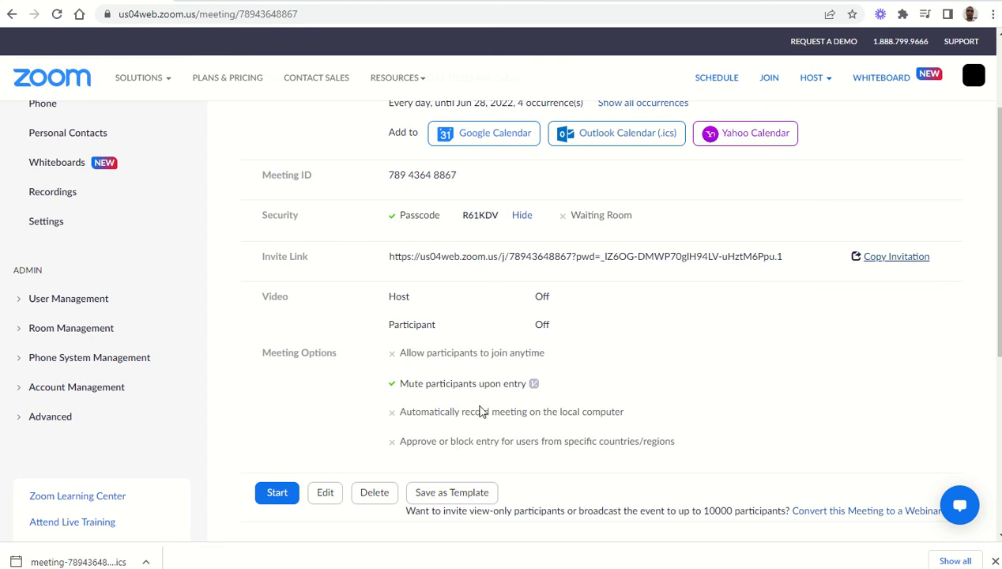
left_click(281, 494)
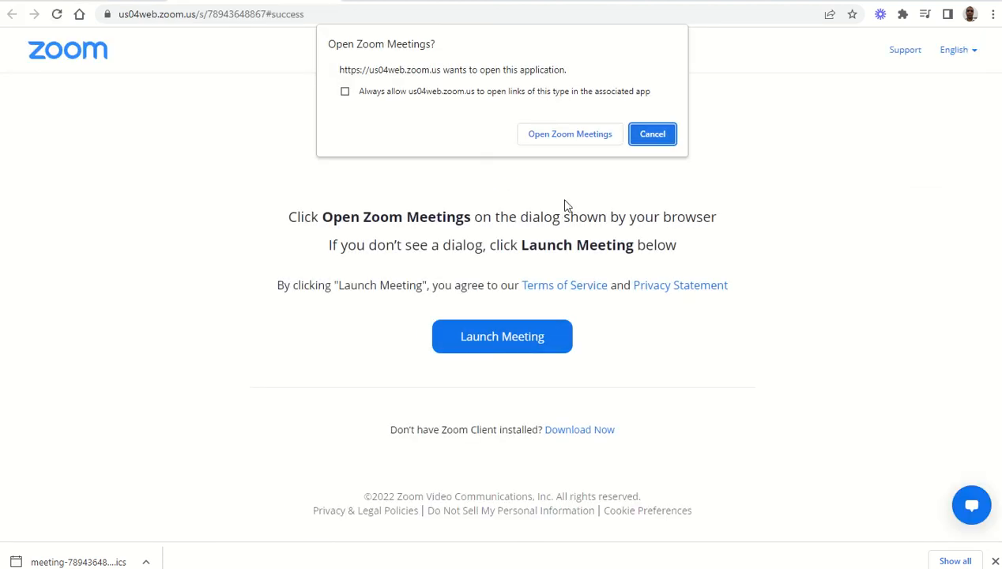
left_click(653, 134)
key("ctrl+w")
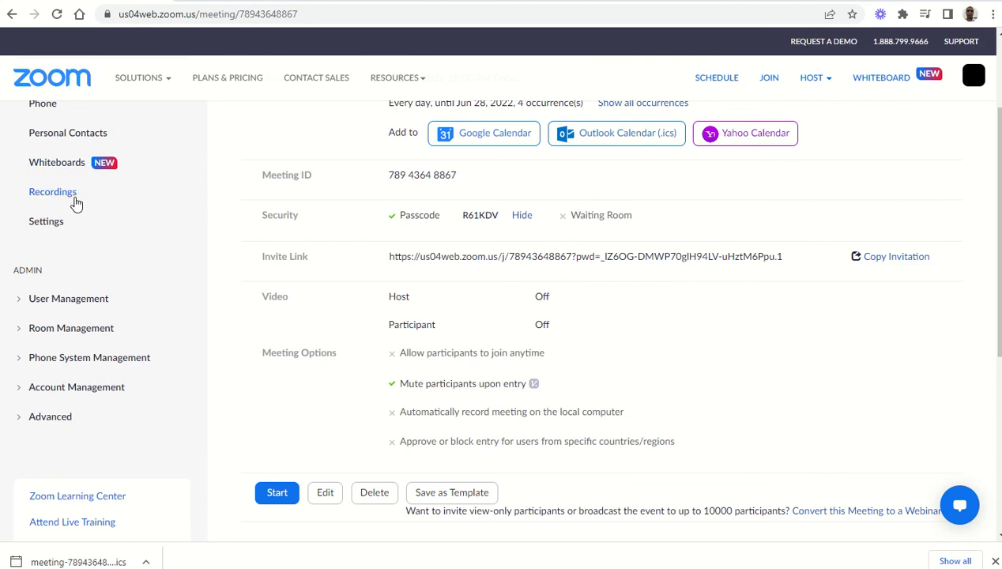
- Return to the list of upcoming meetings and look through the "My Meeting - Test" occurrences
scroll(55, 253, "up", 2)
left_click(55, 187)
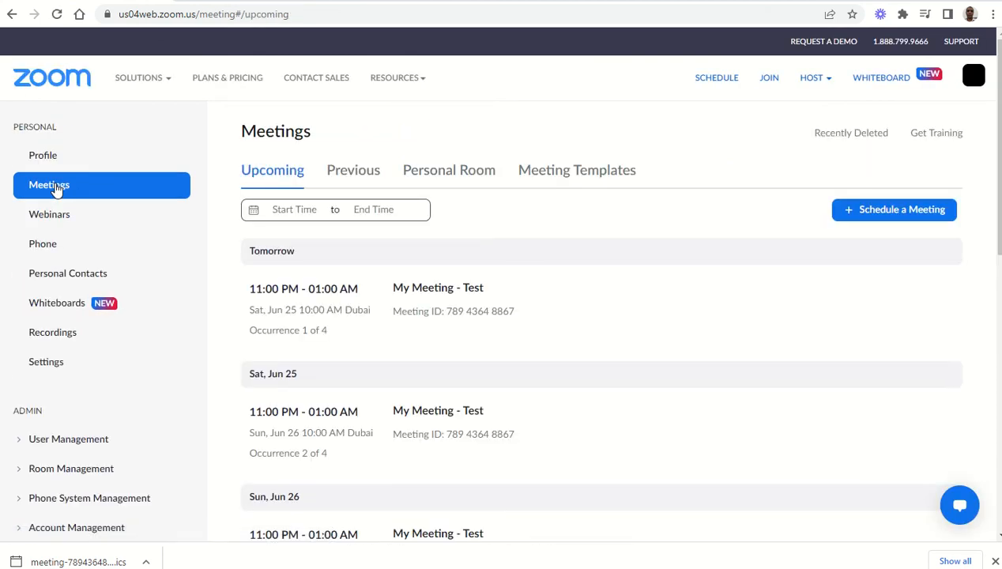
mouse_move(294, 310)
scroll(308, 474, "down", 4)
scroll(305, 449, "up", 4)
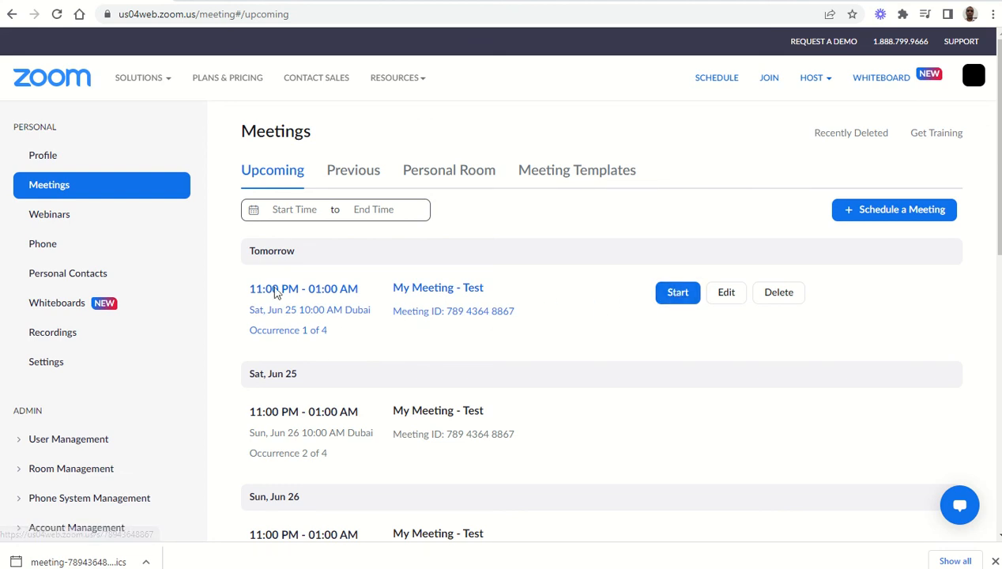
mouse_move(266, 296)
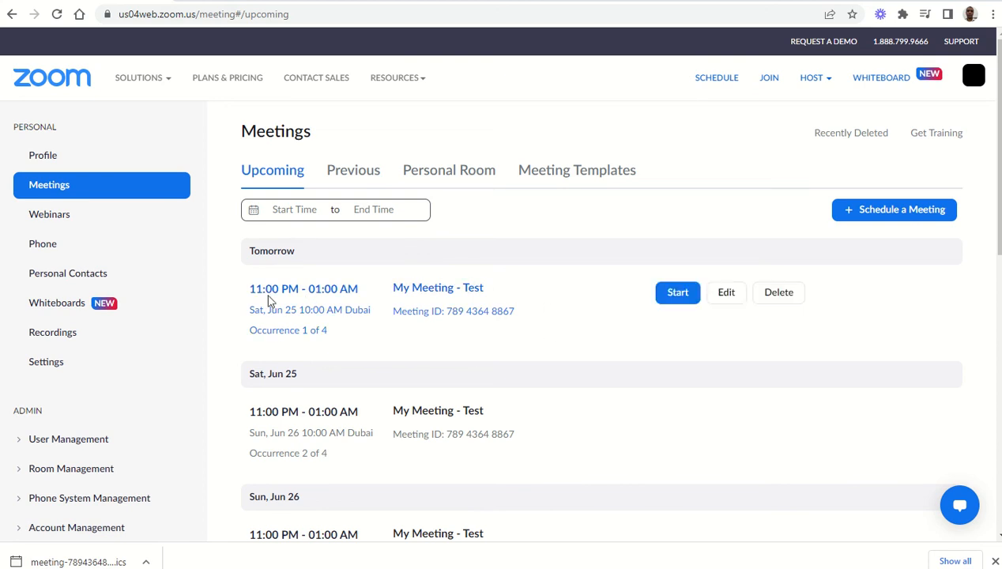
- Check the edit and delete options offered for the first upcoming occurrence, cancelling both without changes
left_click(726, 296)
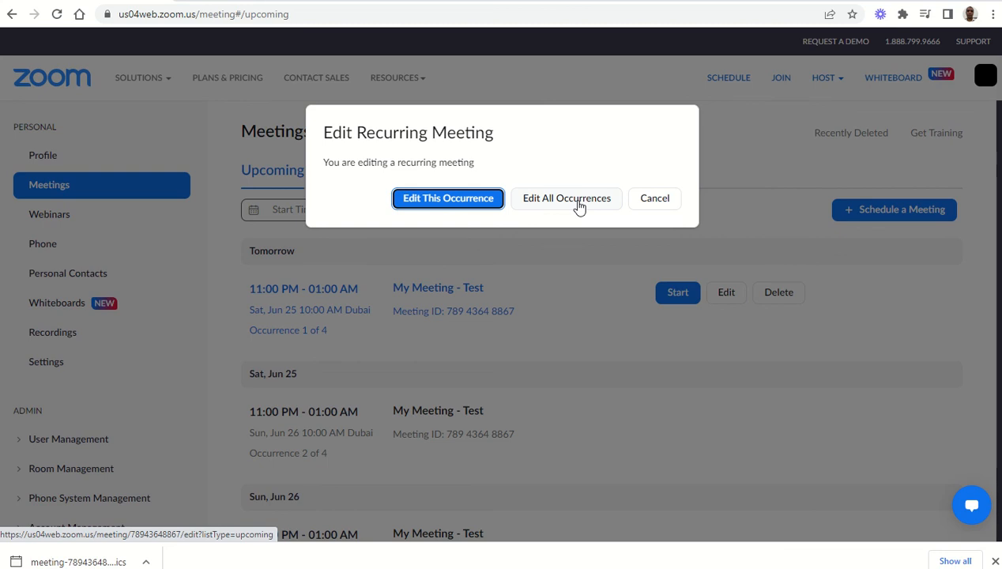
left_click(651, 198)
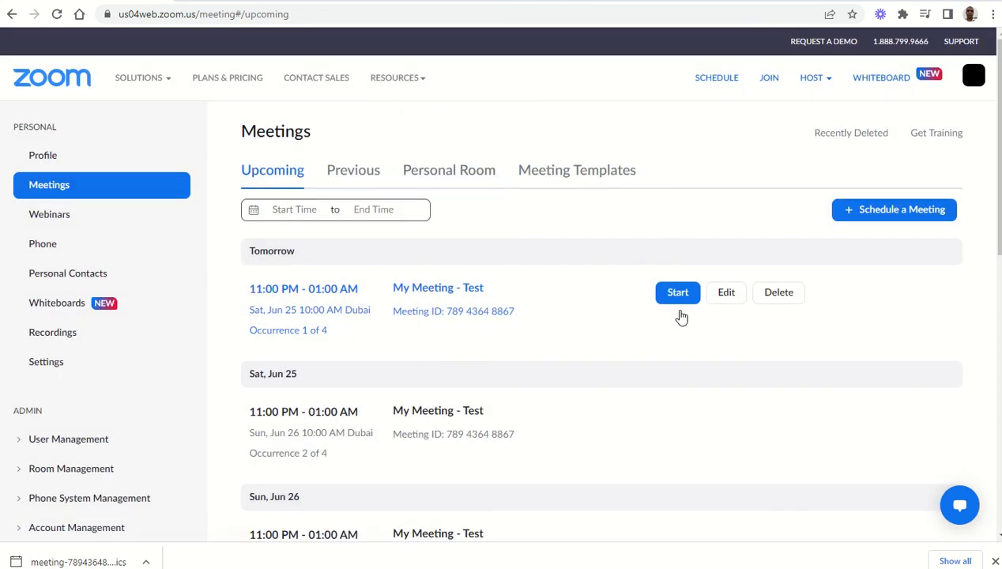
left_click(782, 296)
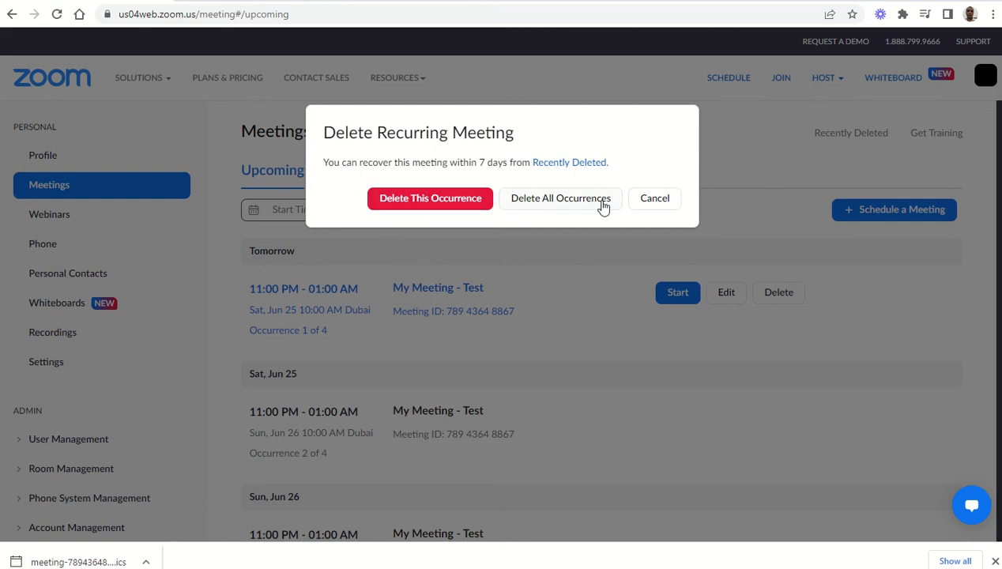
left_click(653, 200)
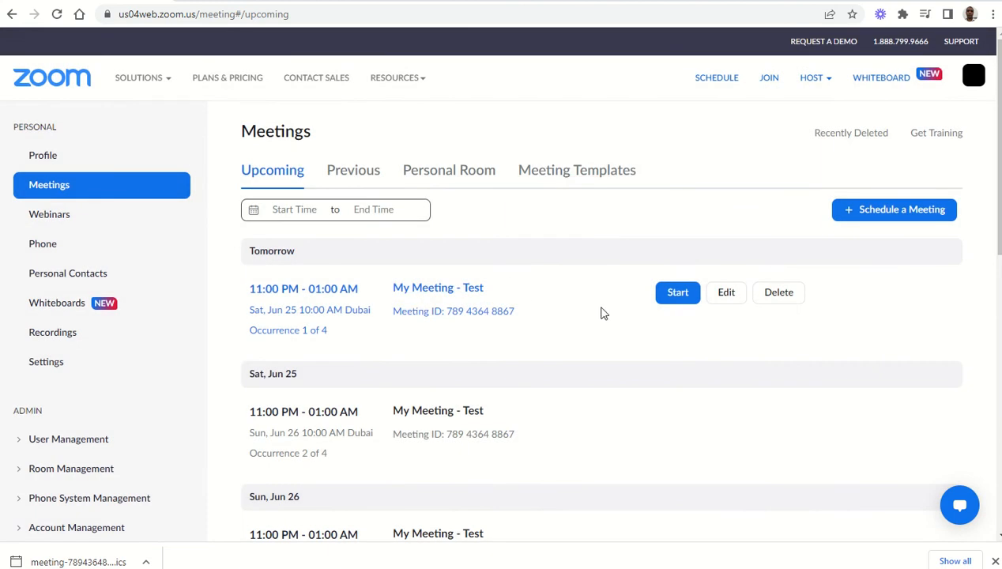
- Start the first upcoming occurrence of "My Meeting - Test" in the Zoom Meetings desktop app and join with computer audio
left_click(677, 294)
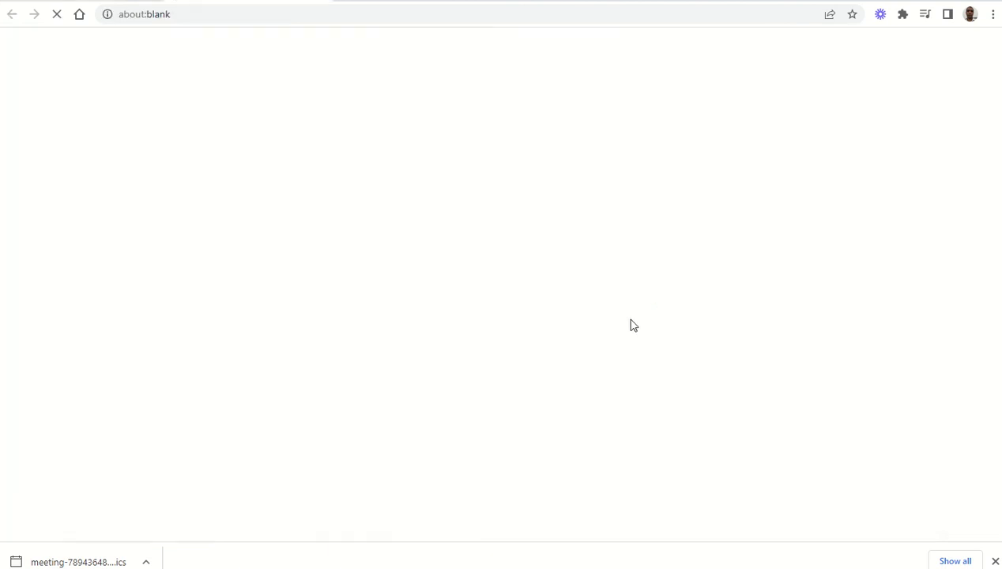
left_click(562, 134)
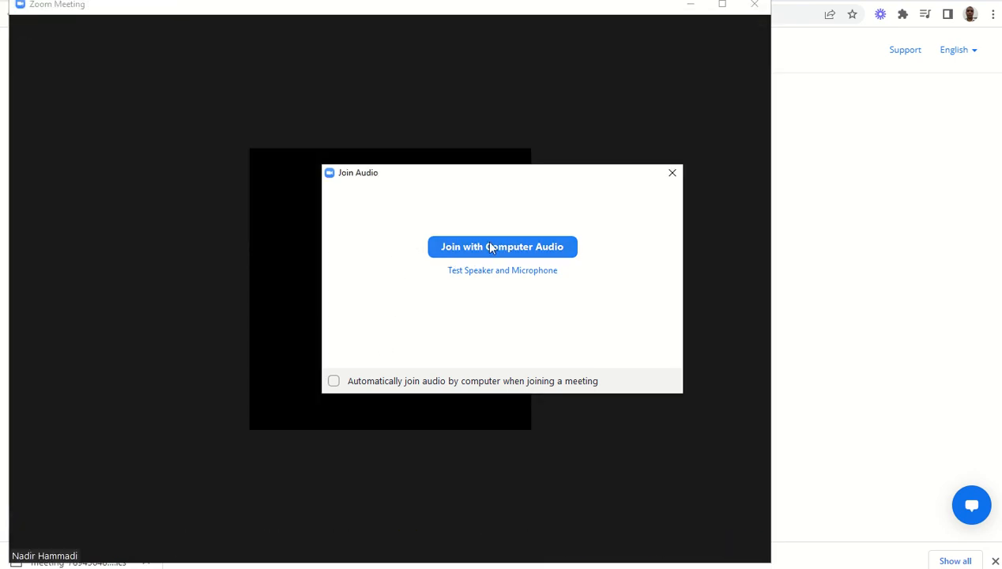
left_click_drag(510, 184, 536, 134)
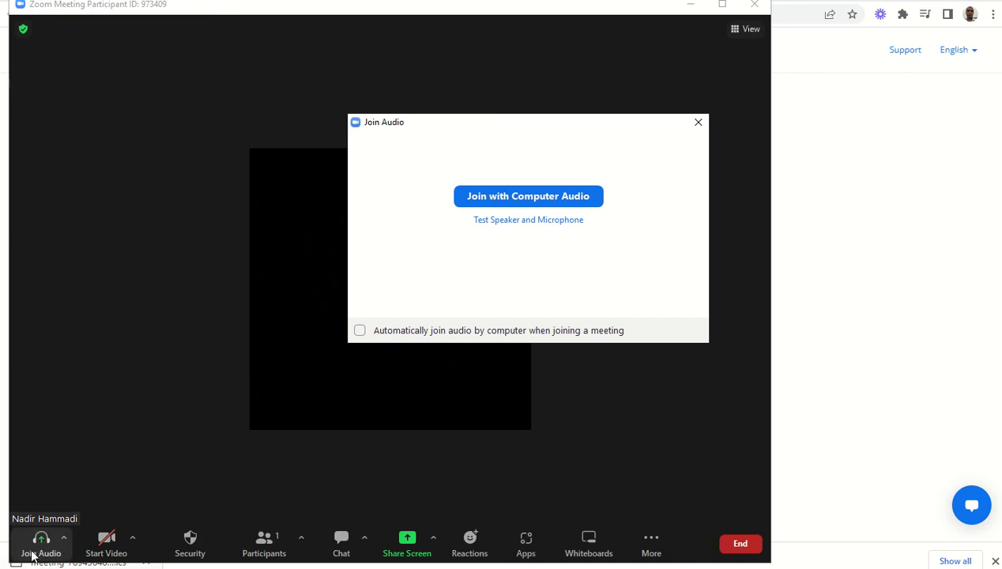
left_click(522, 198)
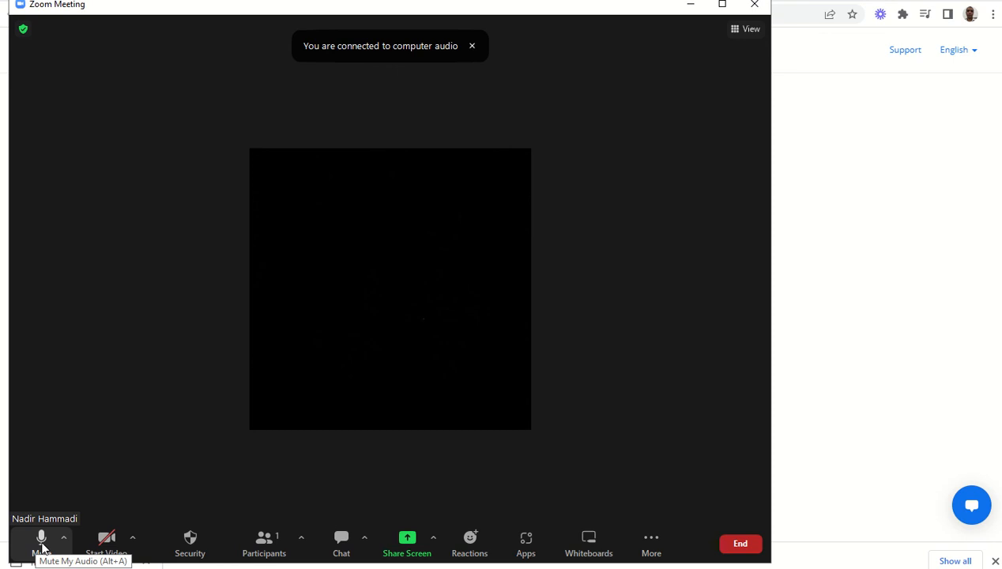
- Turn the camera video on and off again, and mute the microphone
left_click(106, 545)
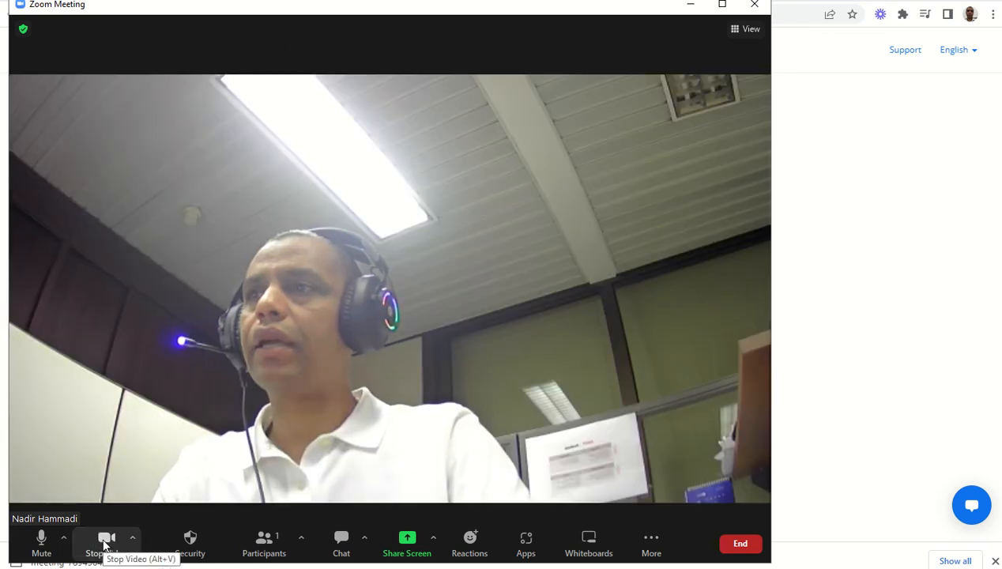
left_click(103, 546)
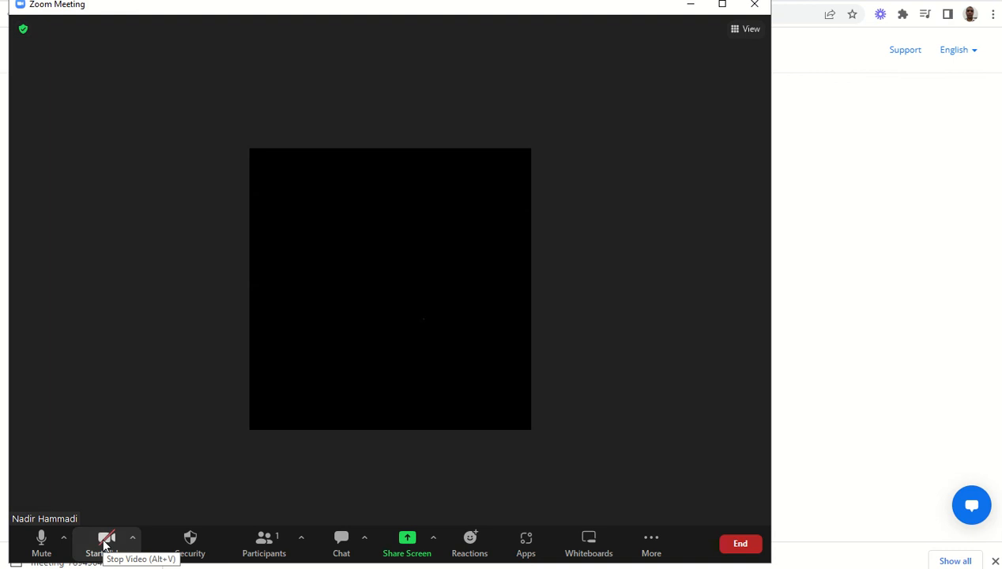
left_click(42, 544)
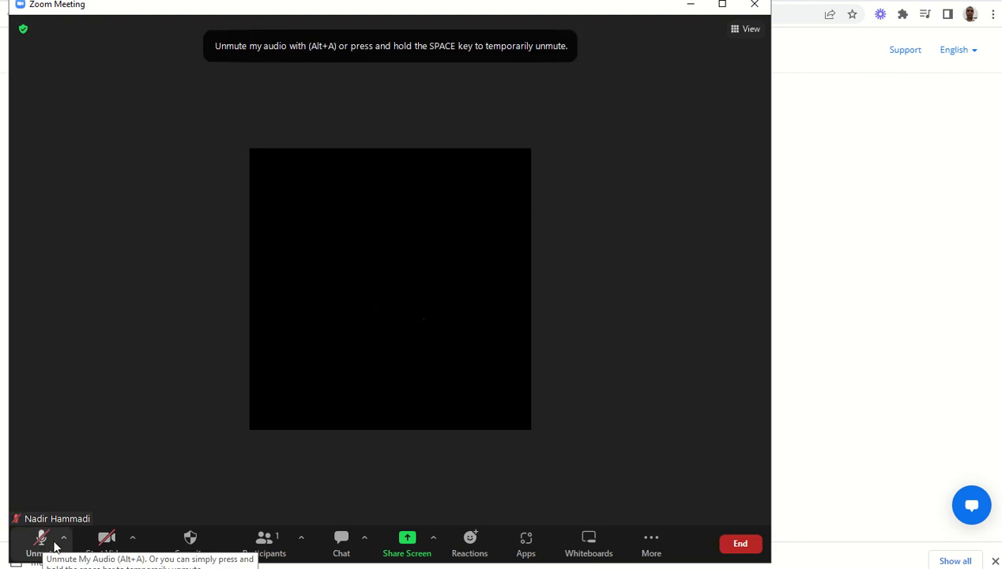
- Review the microphone and speaker choices available for the meeting audio
left_click(64, 538)
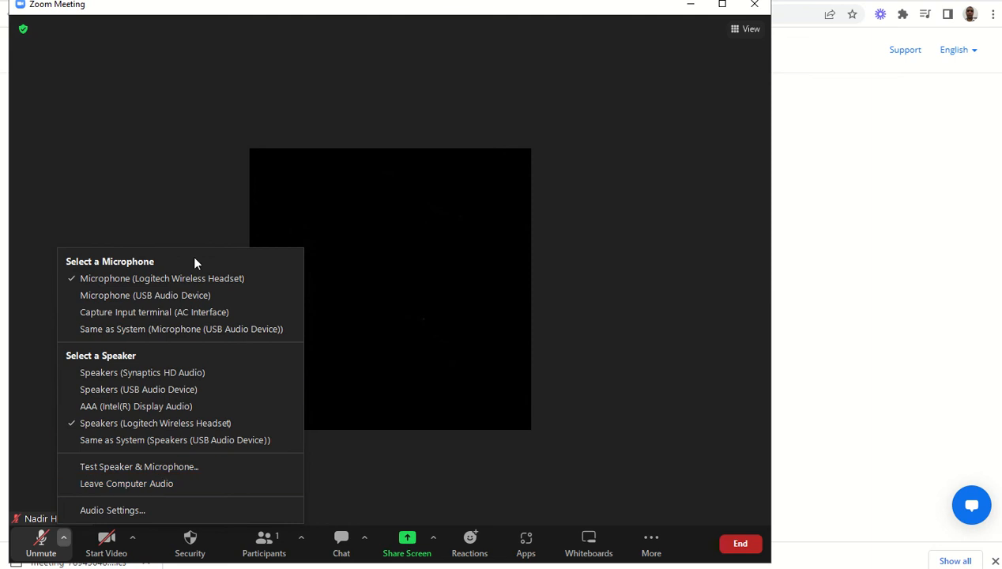
left_click(190, 229)
- Enable the waiting room in the meeting's security options, turn it off again, and review the participant permissions
left_click(197, 546)
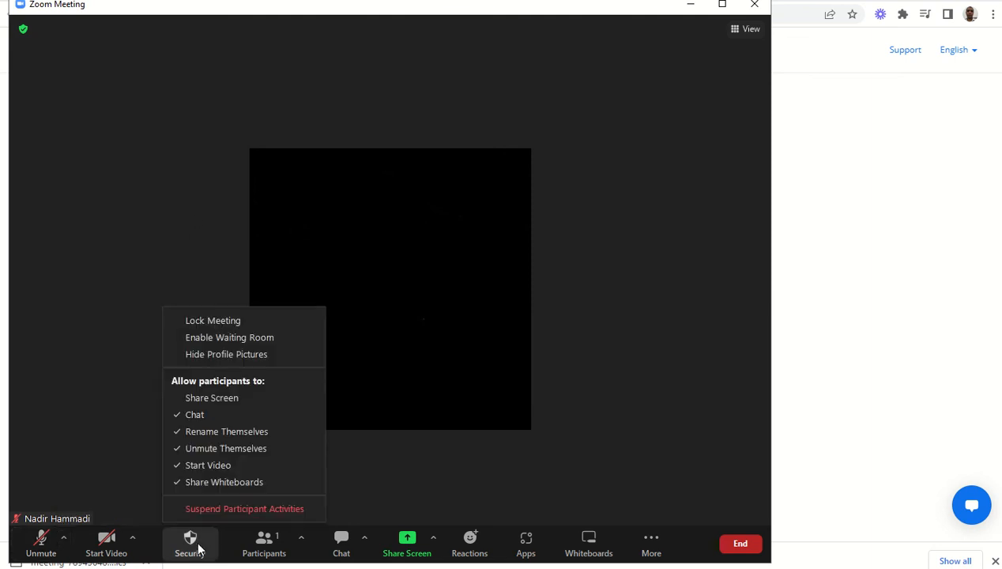
left_click(255, 341)
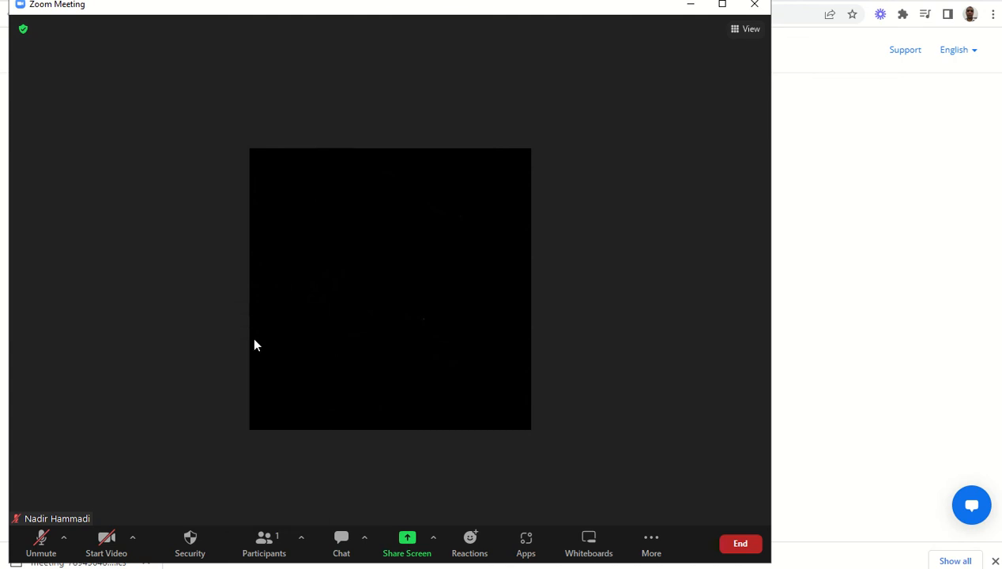
left_click(192, 541)
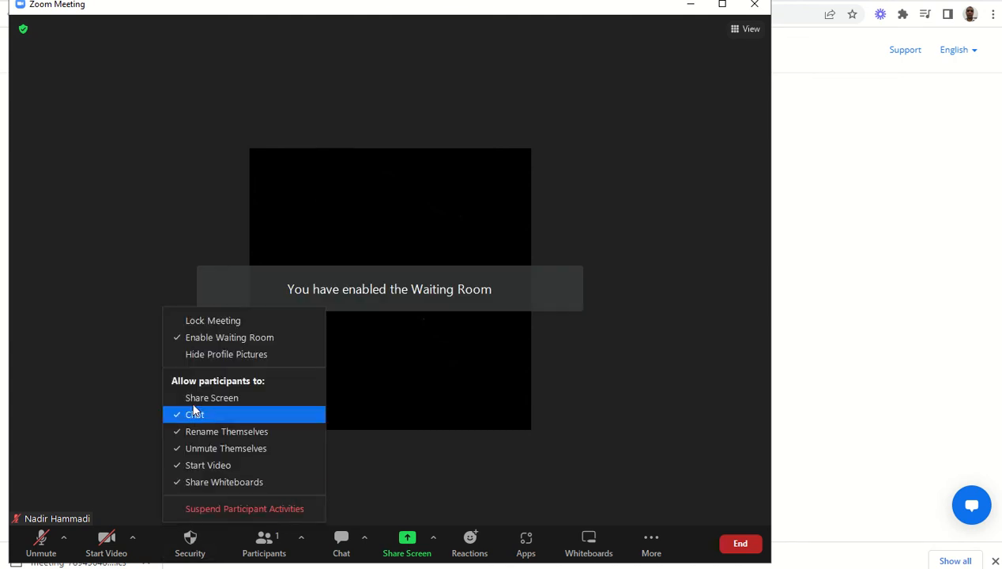
left_click(195, 337)
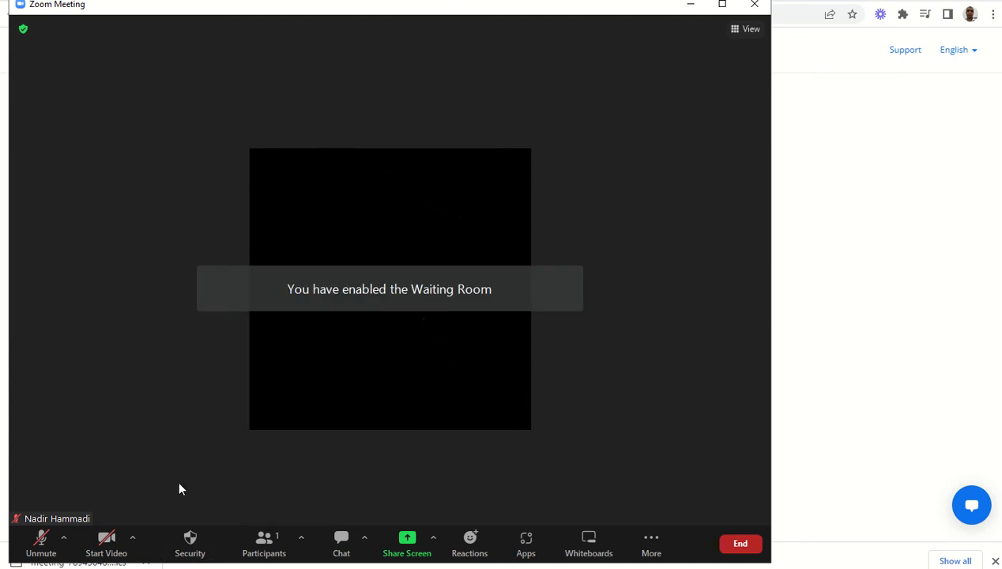
left_click(191, 540)
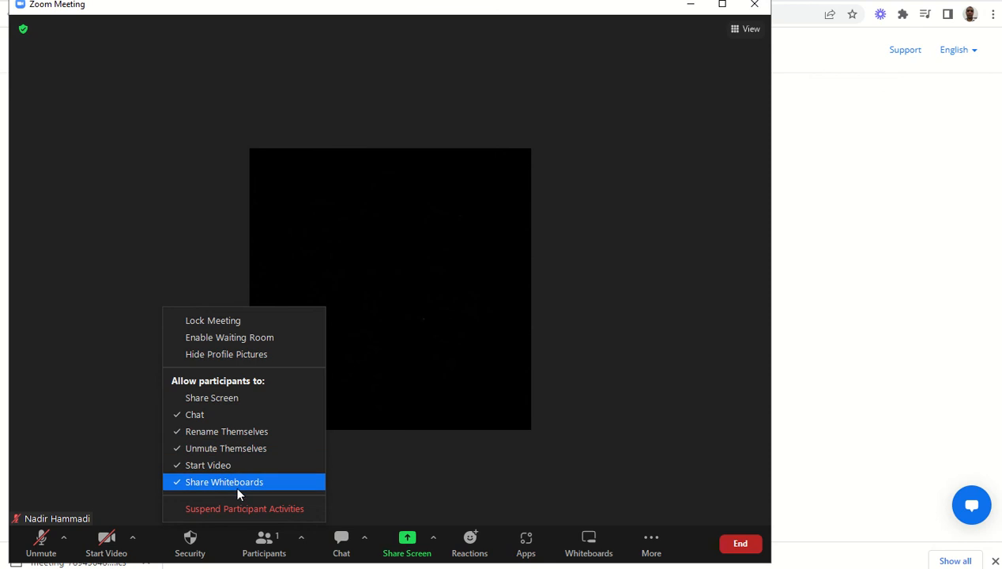
- Show the participants list and the meeting chat, and check which recipients a chat message can go to
left_click(264, 546)
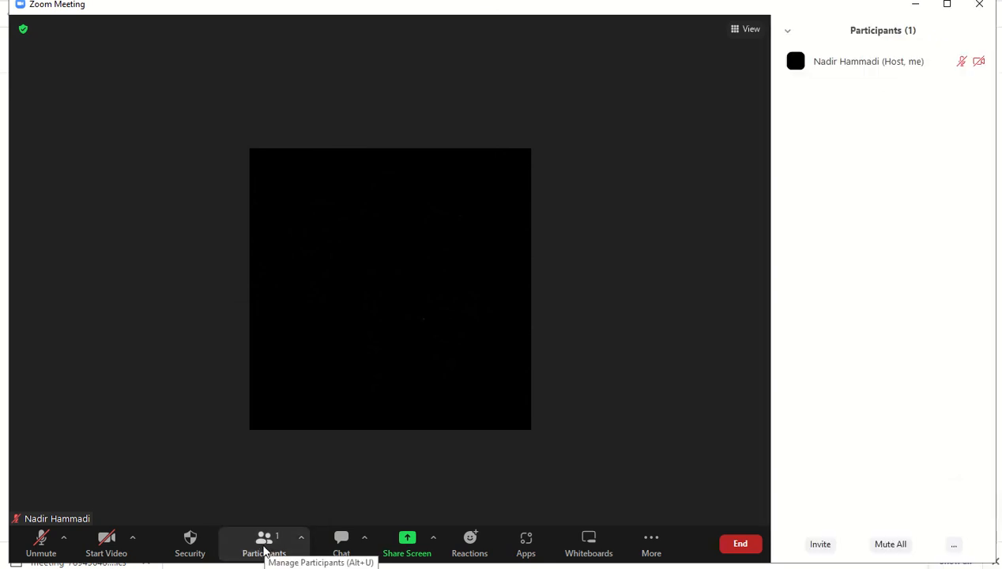
mouse_move(816, 71)
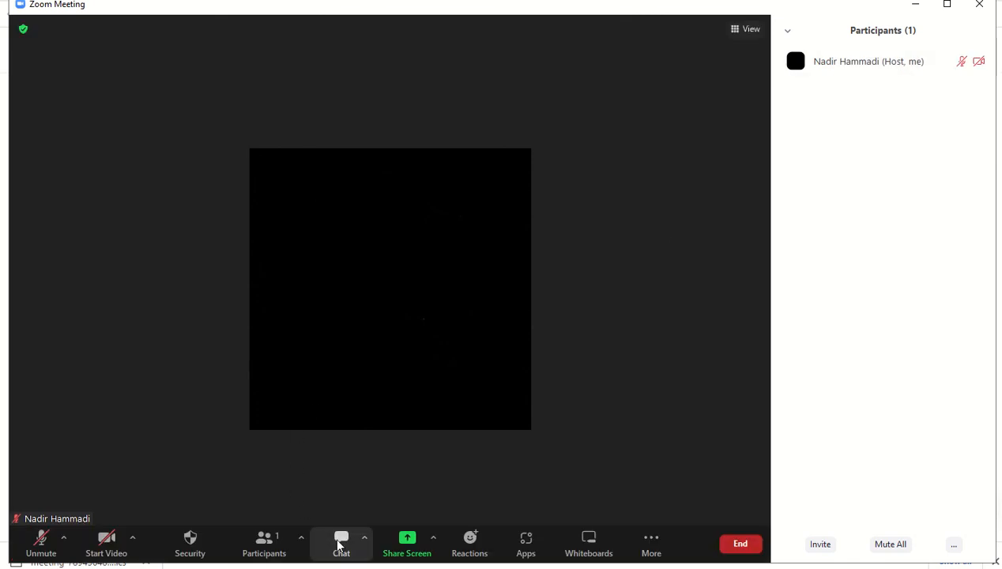
left_click(341, 540)
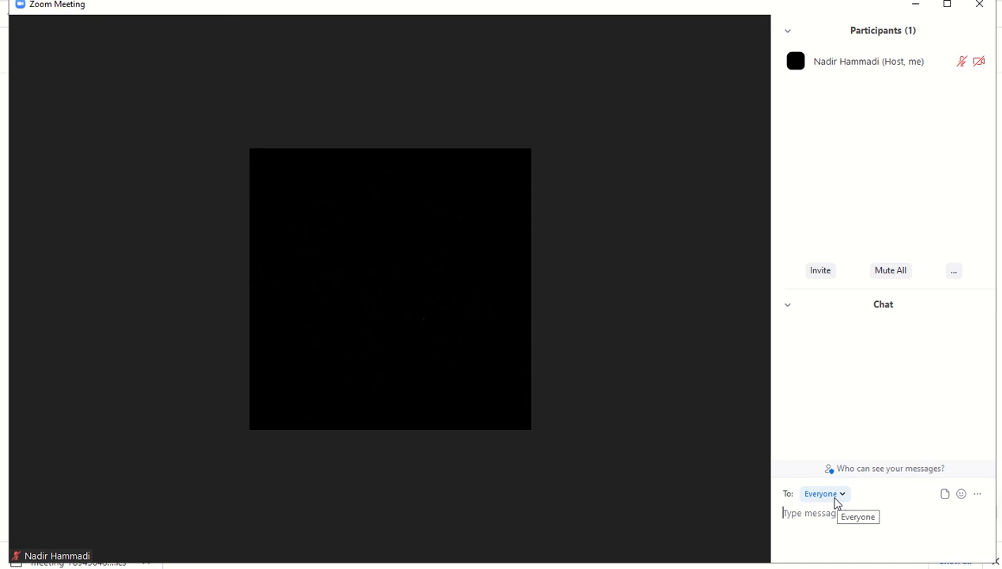
left_click(836, 501)
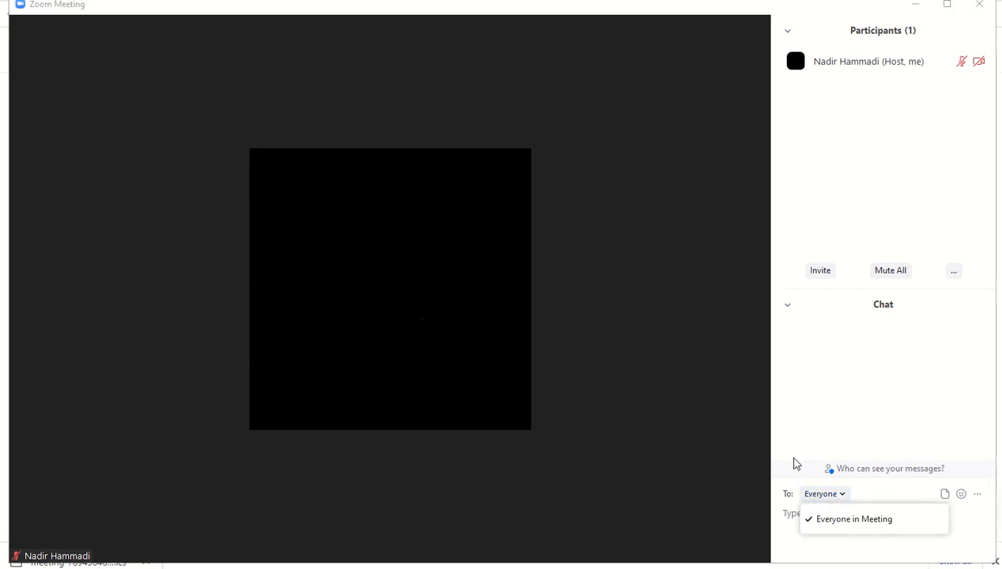
mouse_move(358, 512)
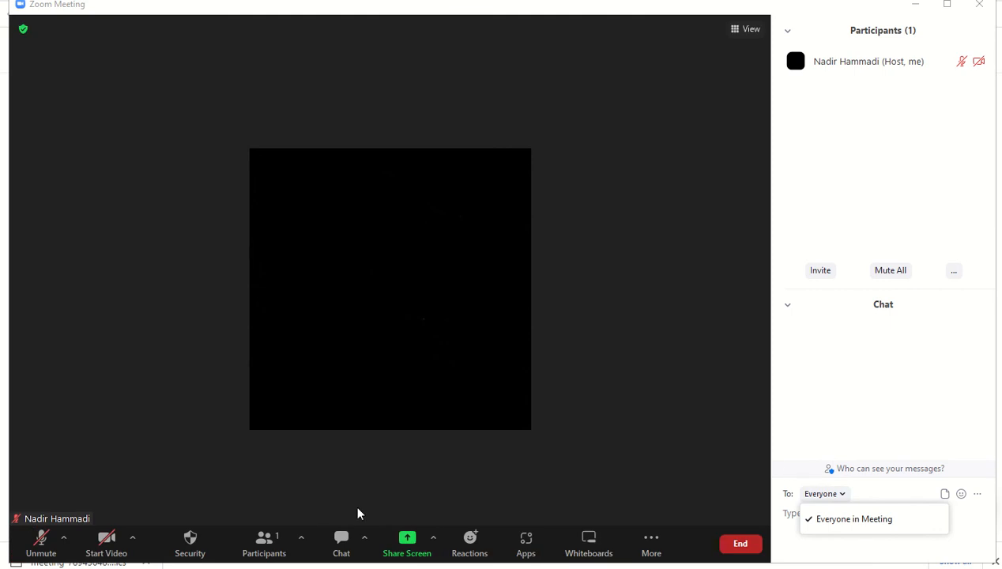
- Check the sharing permission options, share Screen 2 with the meeting, and stop the share
left_click(434, 539)
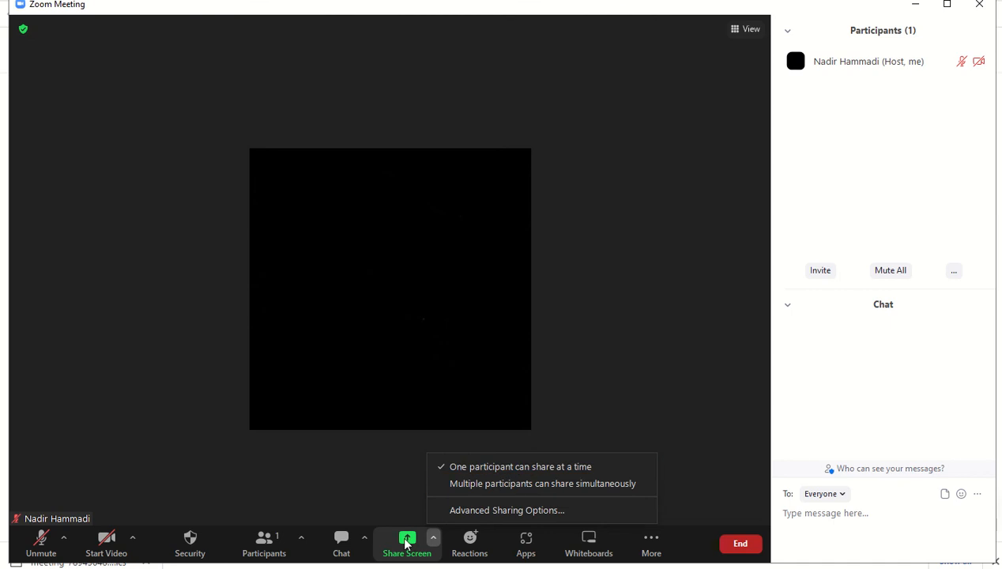
left_click(390, 479)
left_click(410, 553)
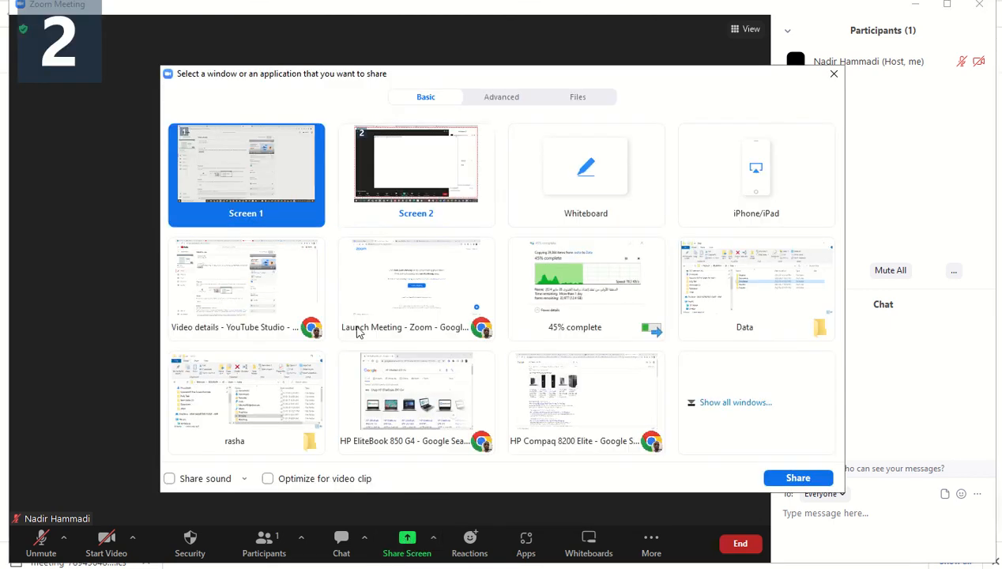
left_click(411, 184)
double_click(410, 184)
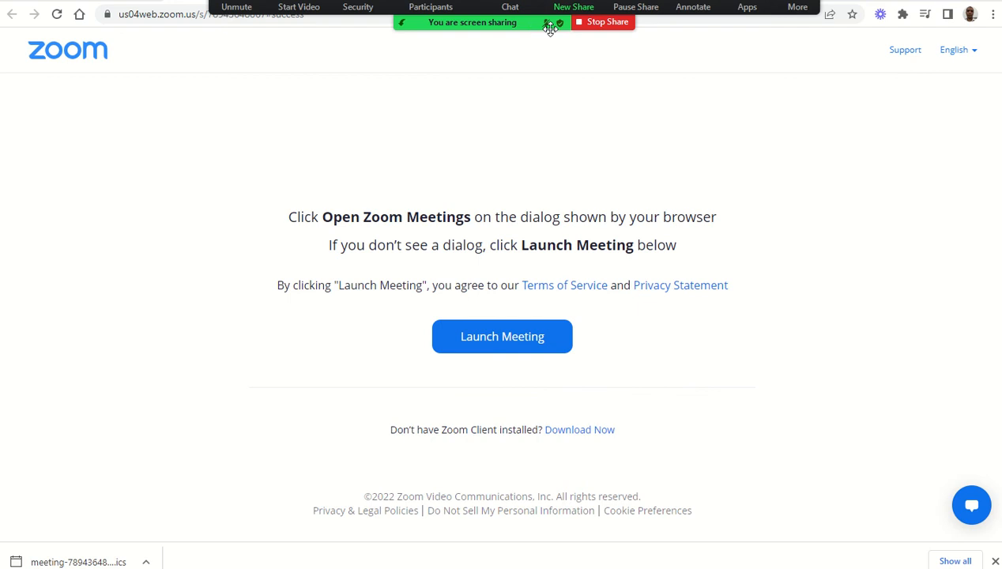
left_click(600, 27)
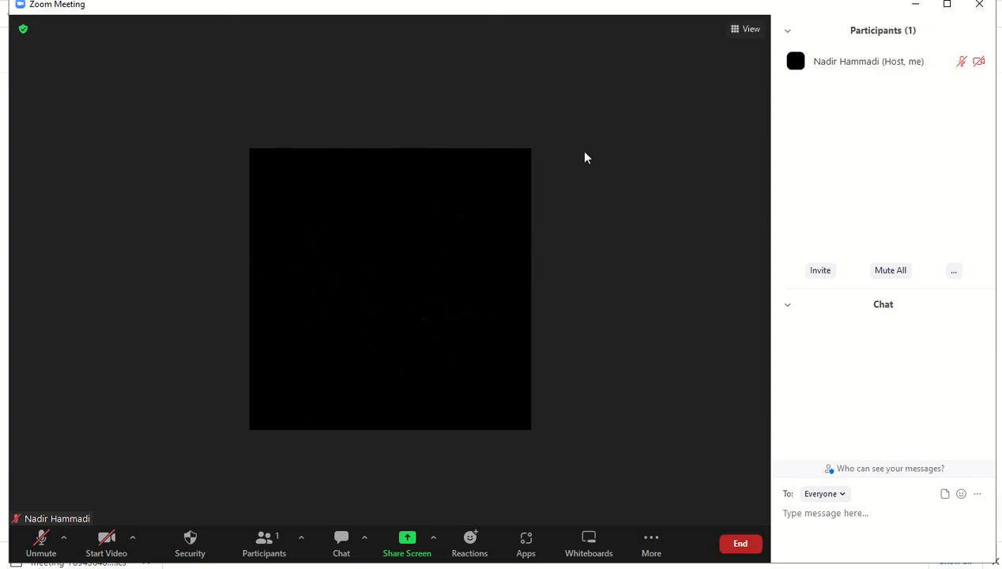
- Look through the reactions, the additional meeting options and the choices for ending or leaving the meeting
left_click(472, 547)
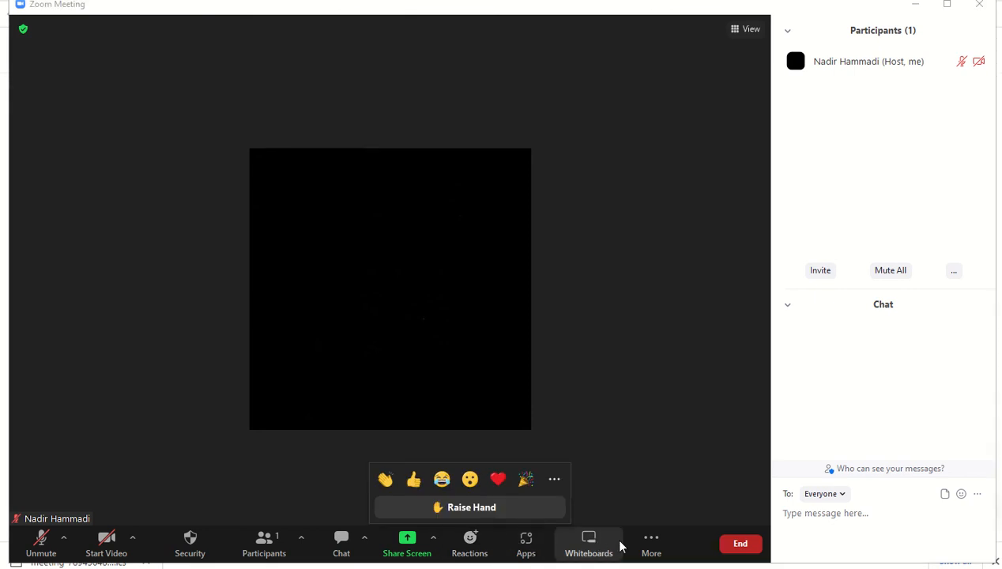
left_click(651, 547)
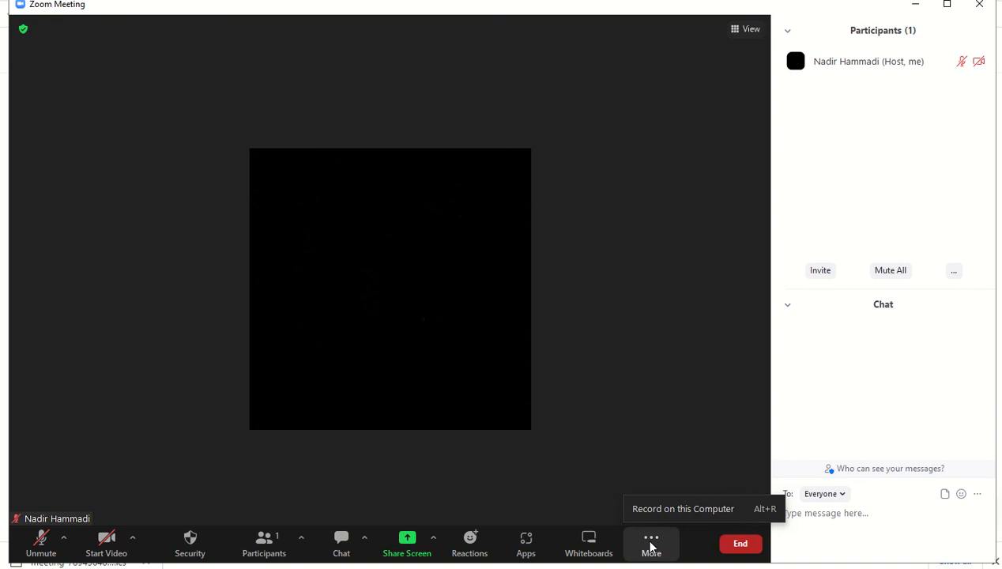
left_click(663, 411)
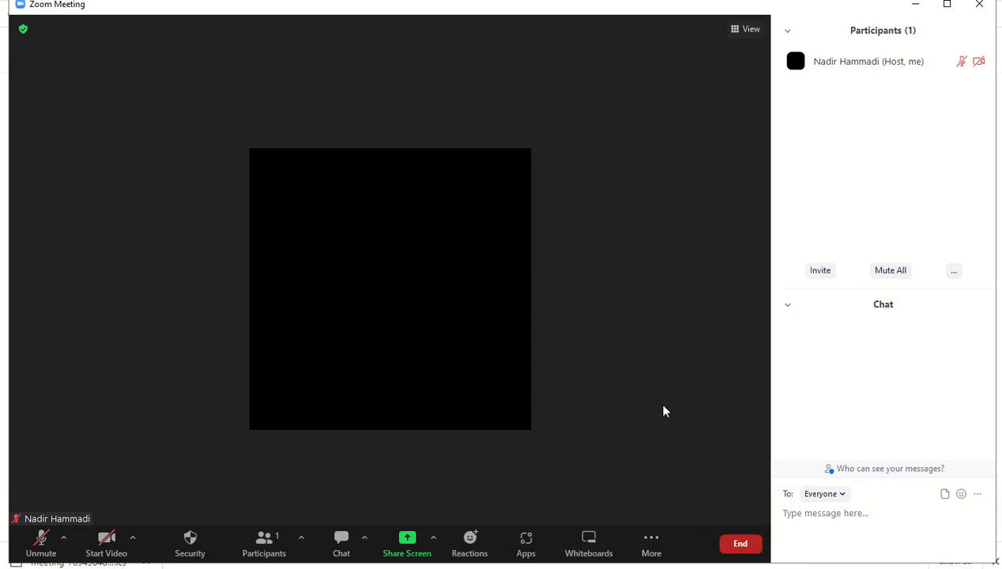
left_click(743, 545)
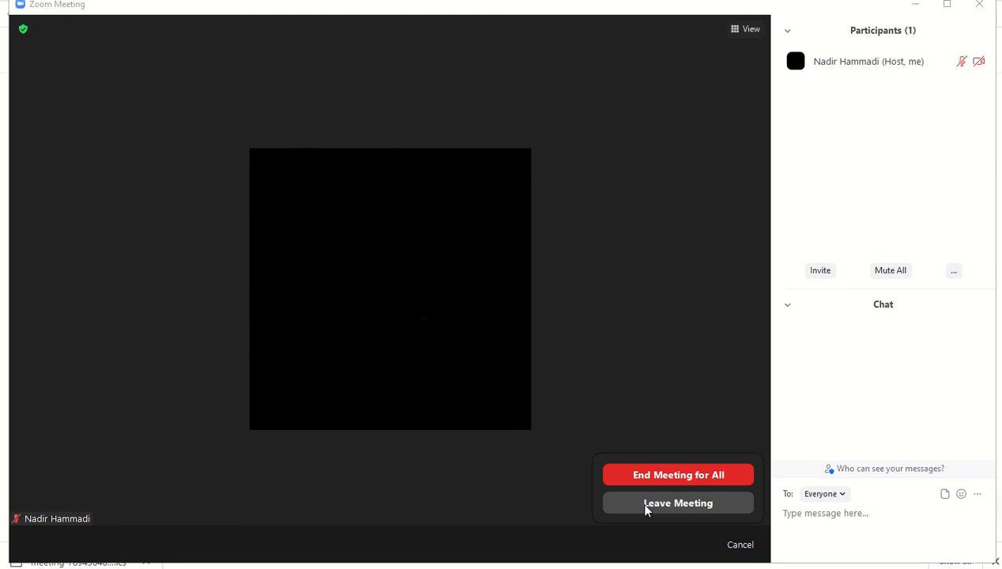
- Rename the host in the participants list by appending "- IT" to the display name
mouse_move(844, 72)
mouse_move(869, 63)
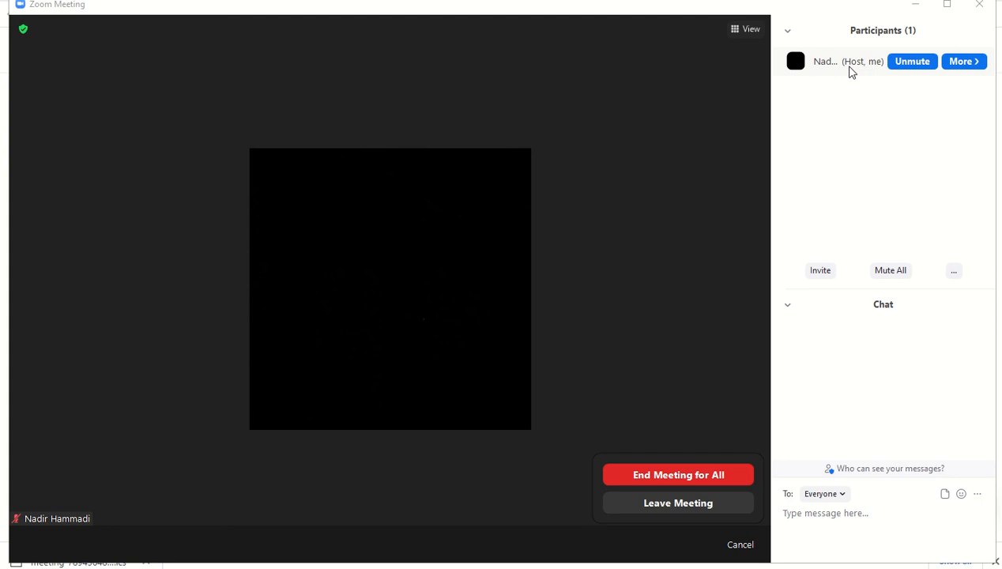
left_click(964, 65)
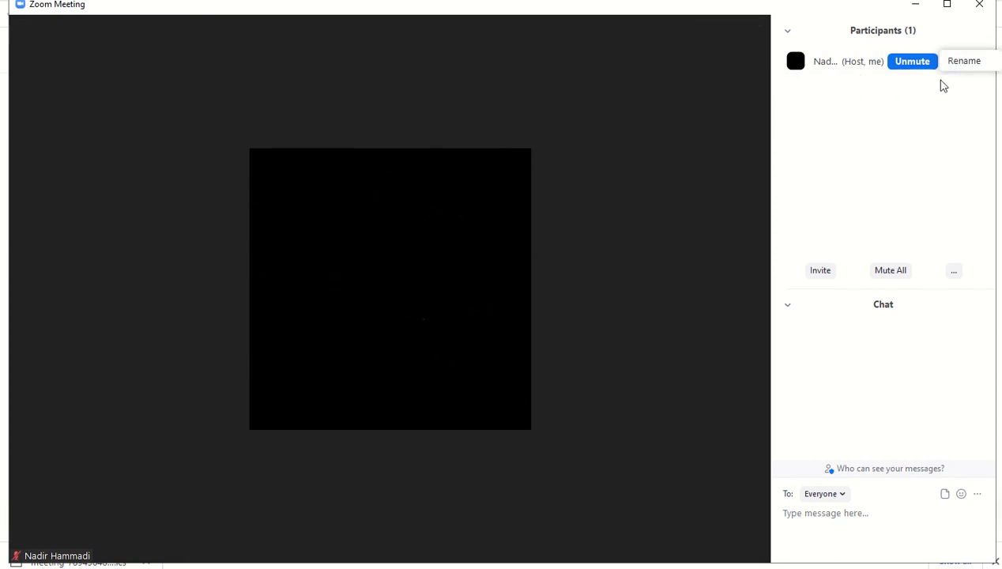
left_click(943, 86)
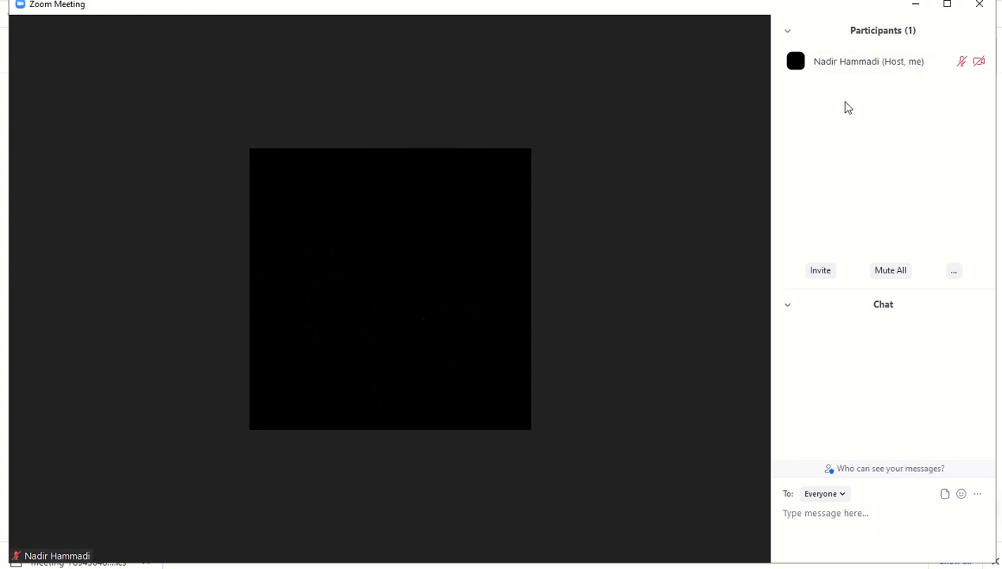
mouse_move(708, 275)
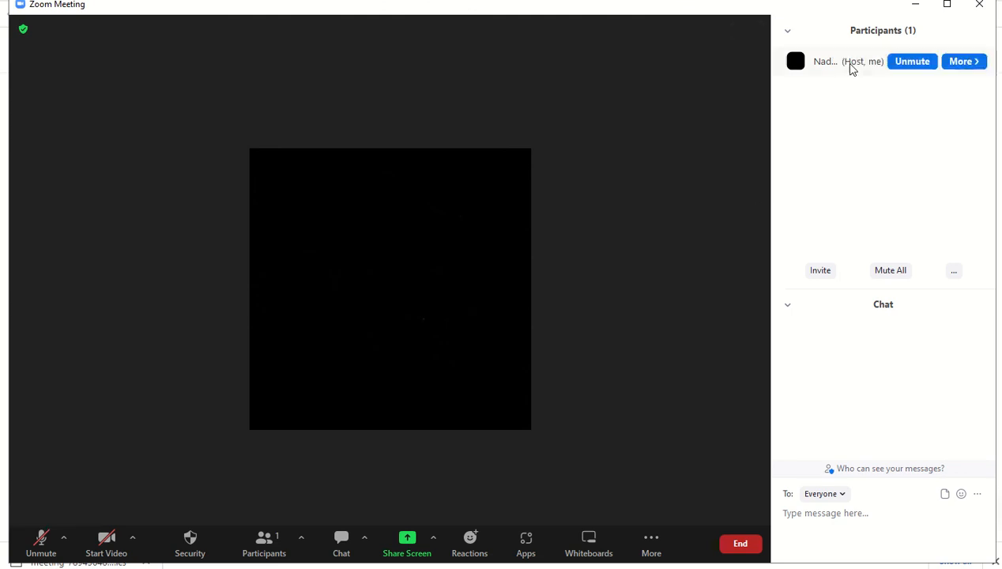
left_click(957, 62)
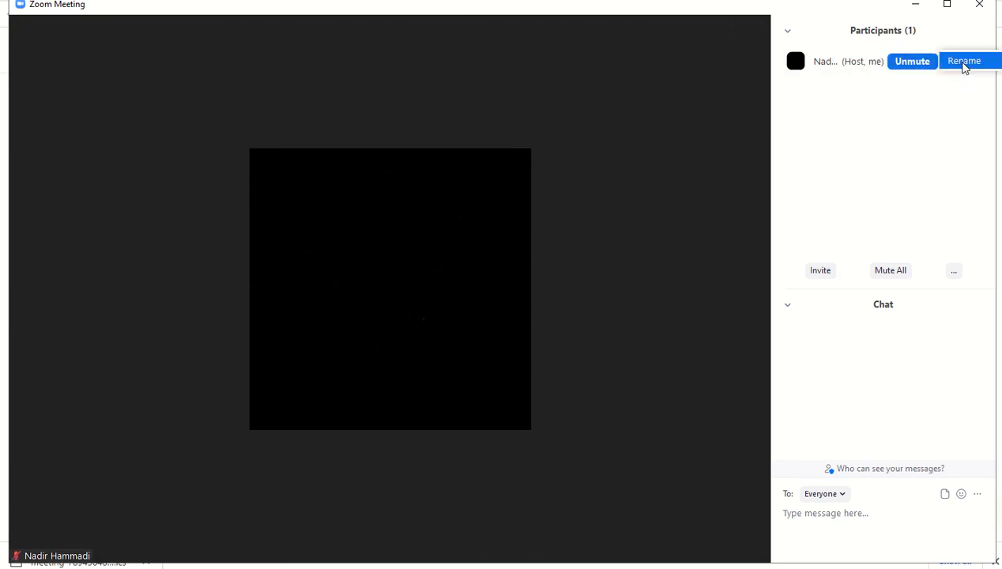
left_click(960, 65)
left_click(484, 264)
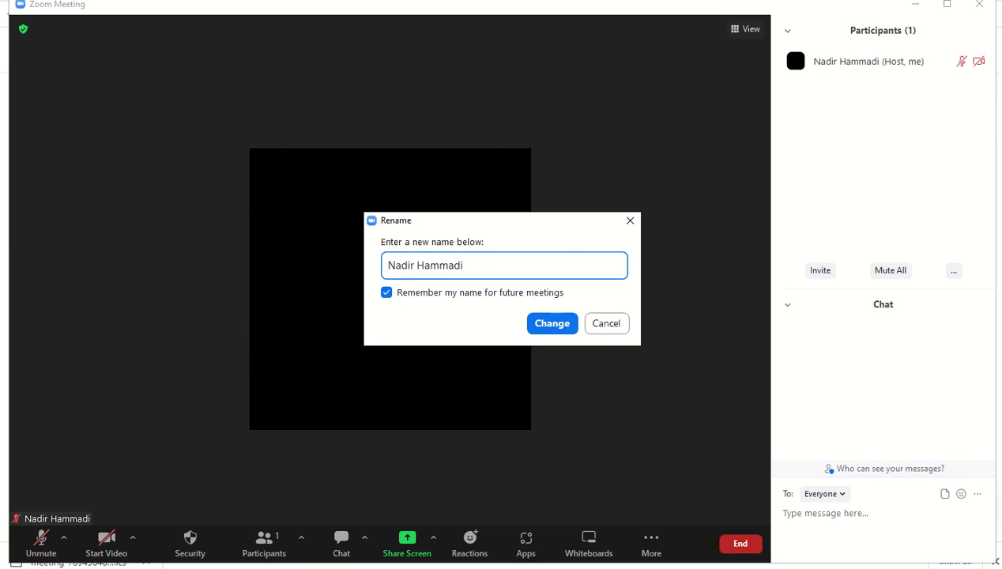
type("- IT")
left_click(547, 328)
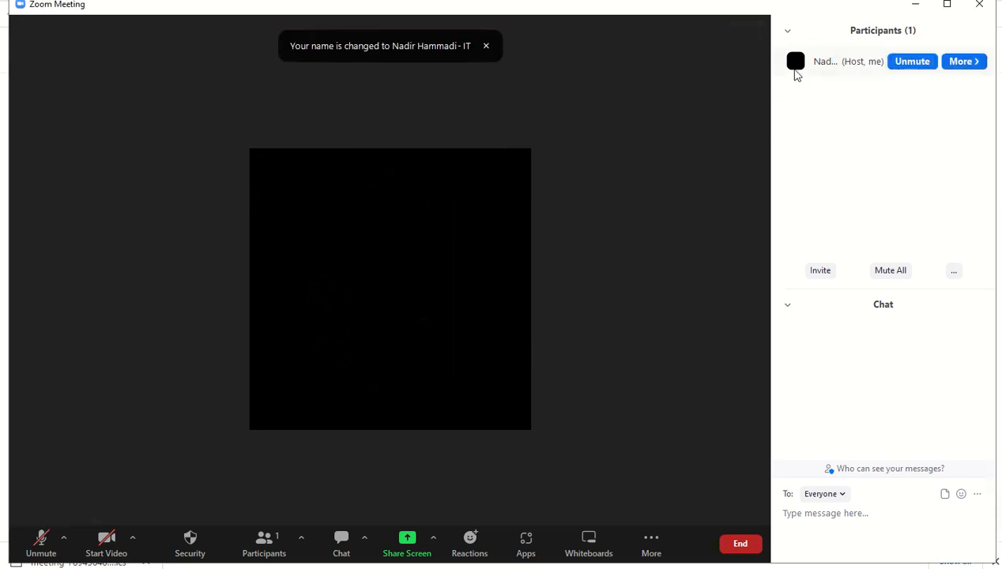
- End the running meeting for all participants
left_click(744, 545)
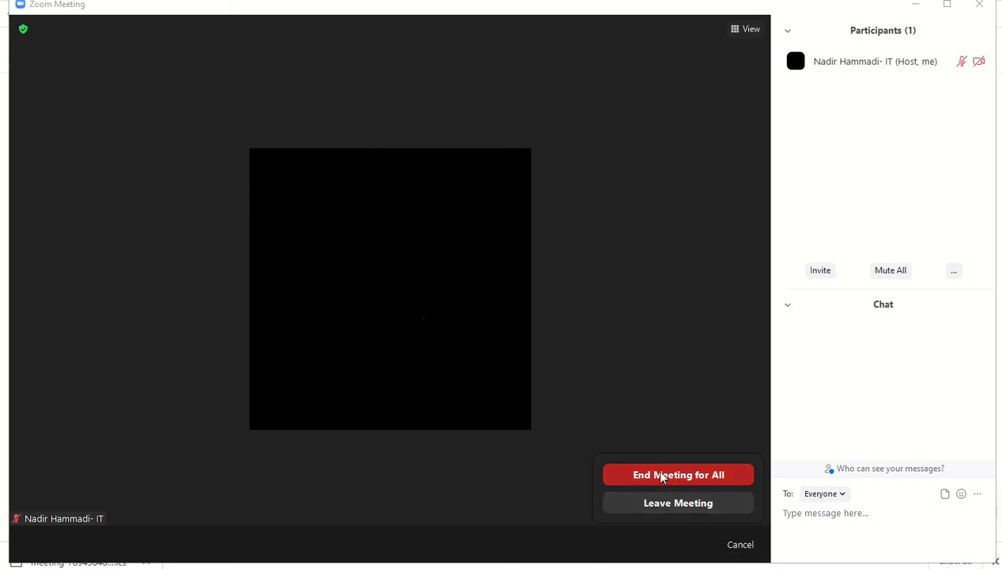
left_click(662, 476)
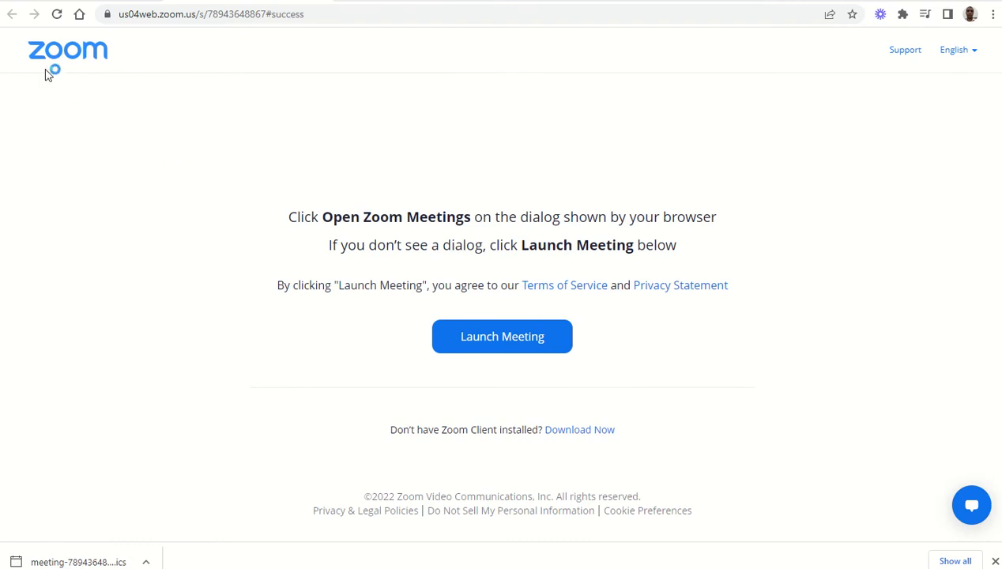
- Return to the Zoom web portal's meetings page, reload the upcoming meetings, and look through the "My Meeting - Test" occurrences
left_click(72, 1)
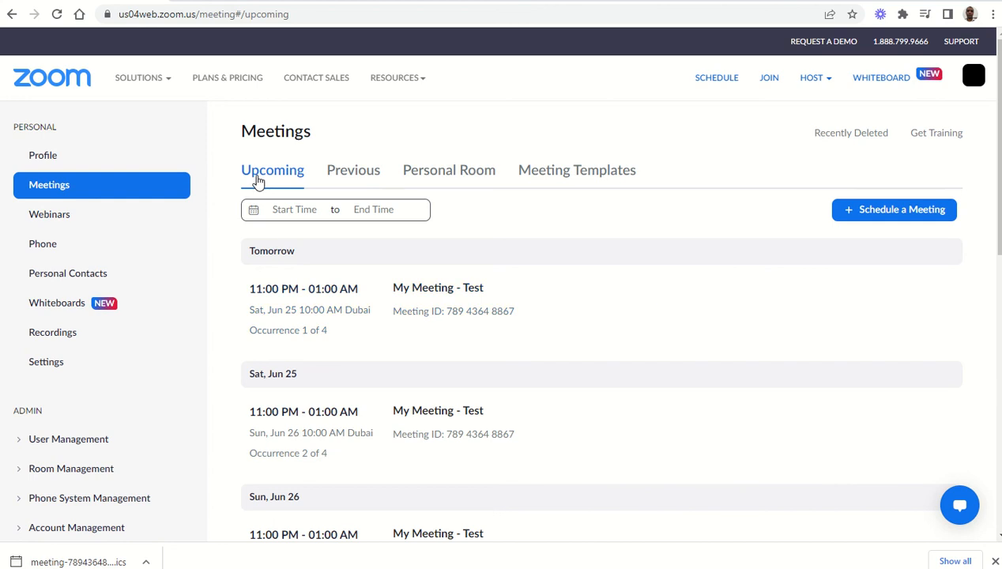
left_click(347, 178)
left_click(291, 177)
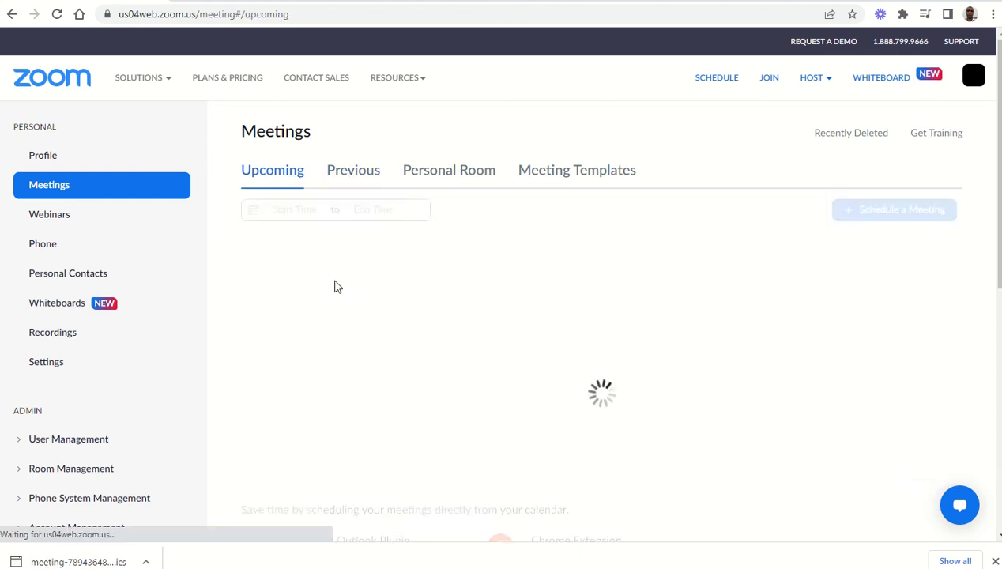
scroll(492, 380, "down", 3)
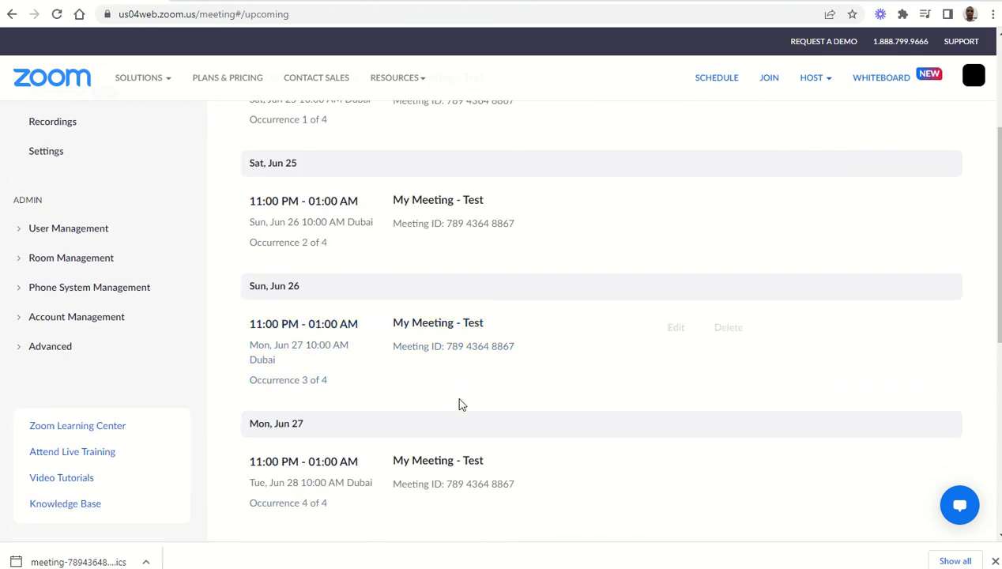
scroll(387, 457, "down", 3)
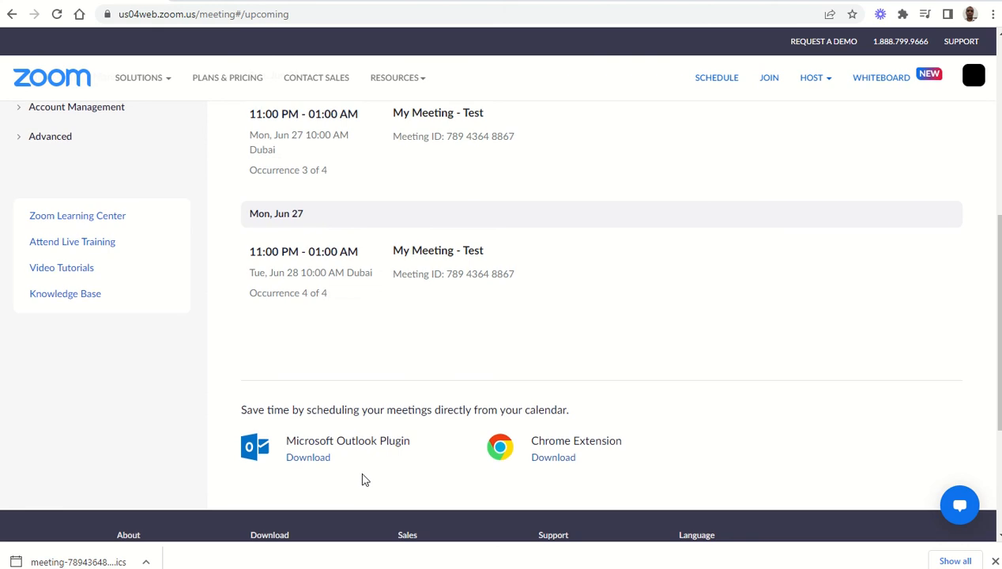
scroll(362, 480, "up", 4)
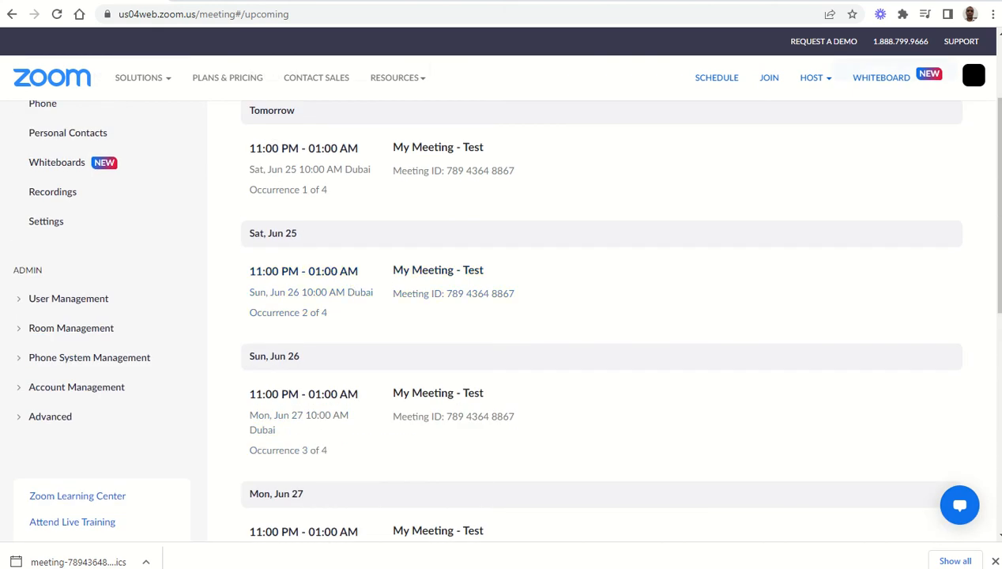